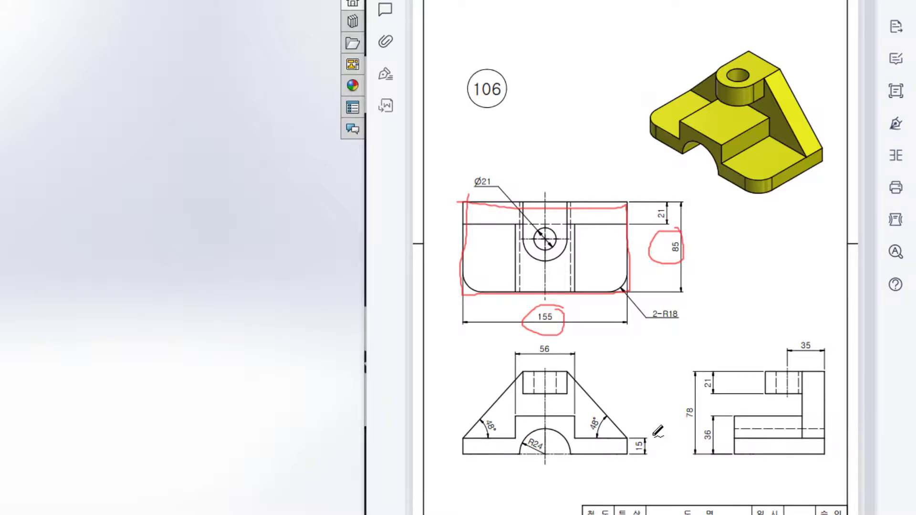
Sketch a center rectangle on the Top Plane, centred on the origin, 155 mm wide and 85 mm high.
{"action": "key", "text": "Escape"}
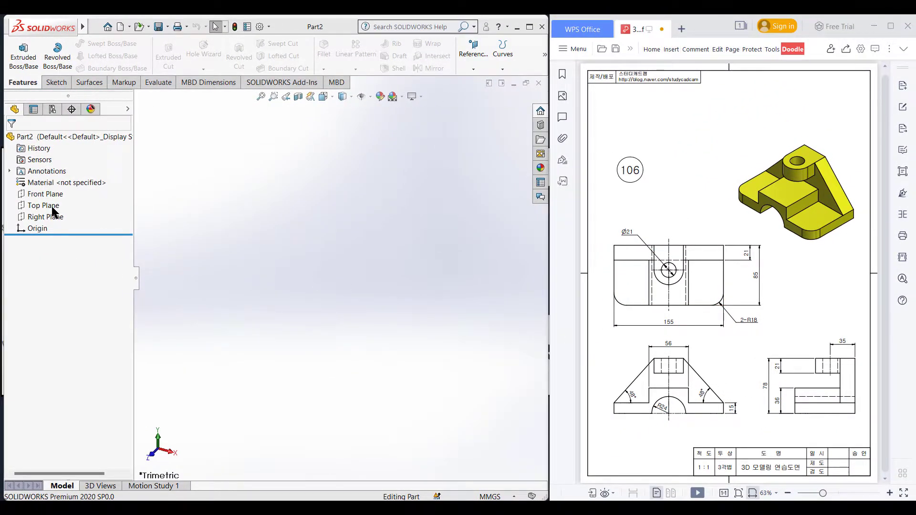
{"action": "right_click", "coordinate": [54, 206]}
{"action": "left_click", "coordinate": [61, 193]}
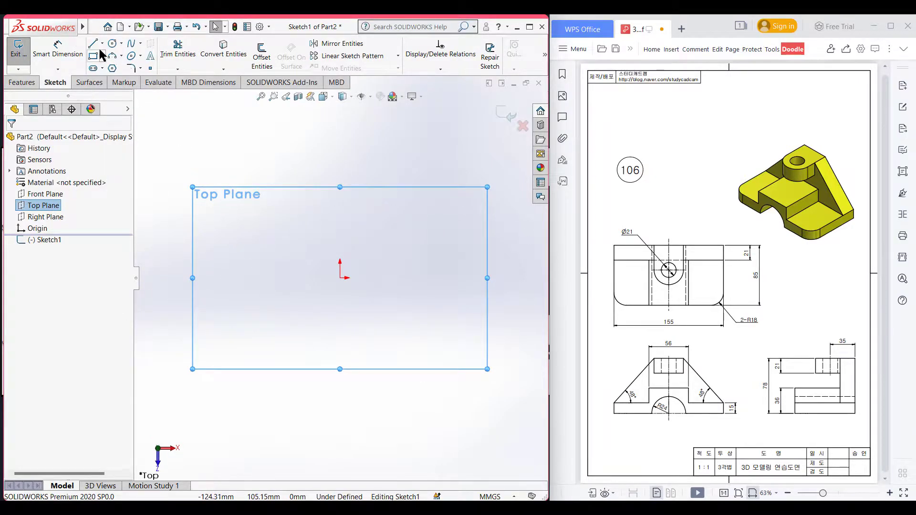
{"action": "left_click", "coordinate": [102, 55]}
{"action": "left_click", "coordinate": [117, 80]}
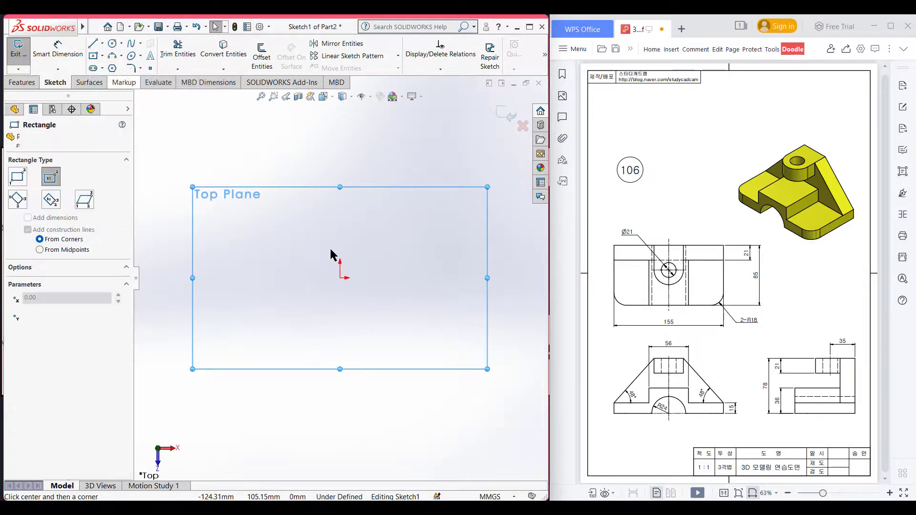
{"action": "left_click", "coordinate": [340, 278]}
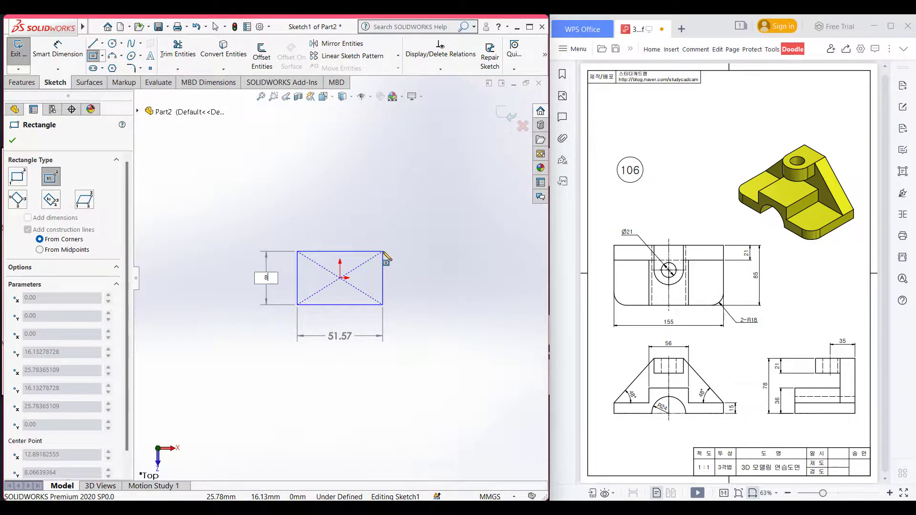
{"action": "key", "text": "Tab"}
{"action": "type", "text": "1"}
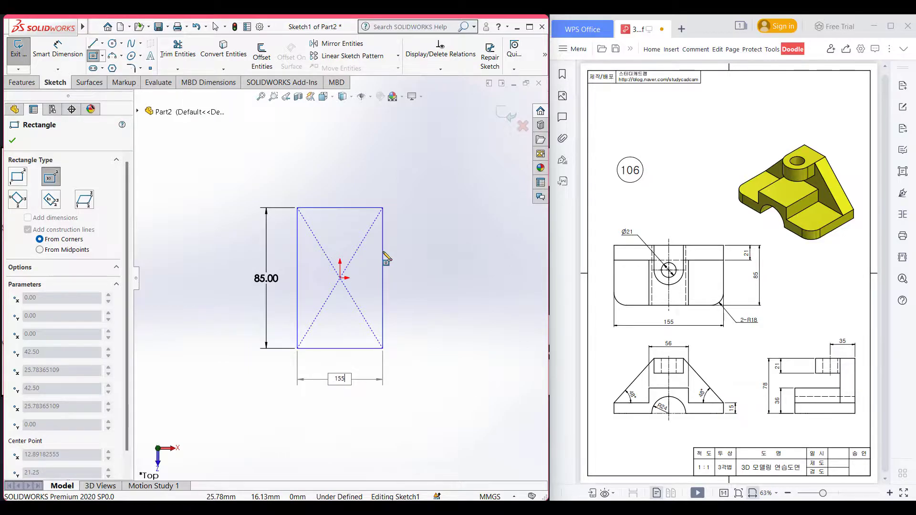
{"action": "key", "text": "Return"}
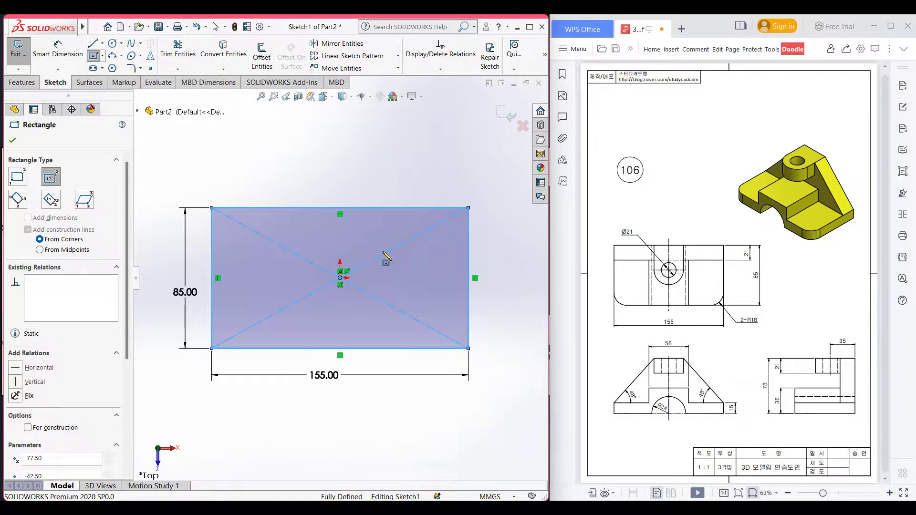
Extrude the rectangle as a blind boss 15 mm deep to form the base plate.
{"action": "key", "text": "ctrl+7"}
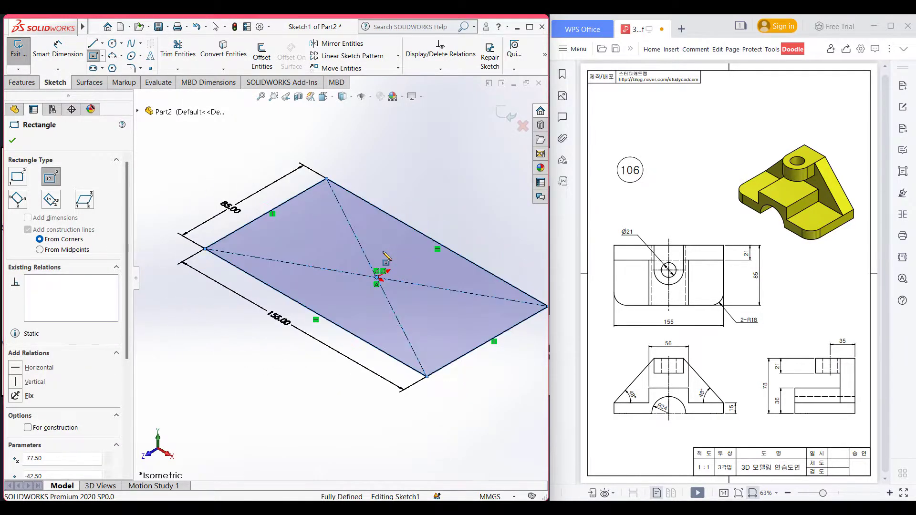
{"action": "left_click", "coordinate": [31, 83]}
{"action": "left_click", "coordinate": [25, 56]}
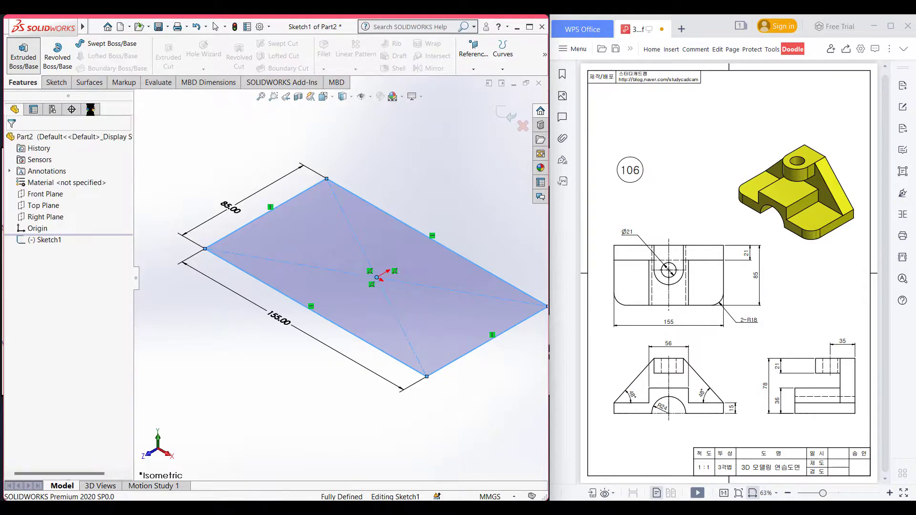
{"action": "type", "text": "15.00mm"}
{"action": "key", "text": "Return"}
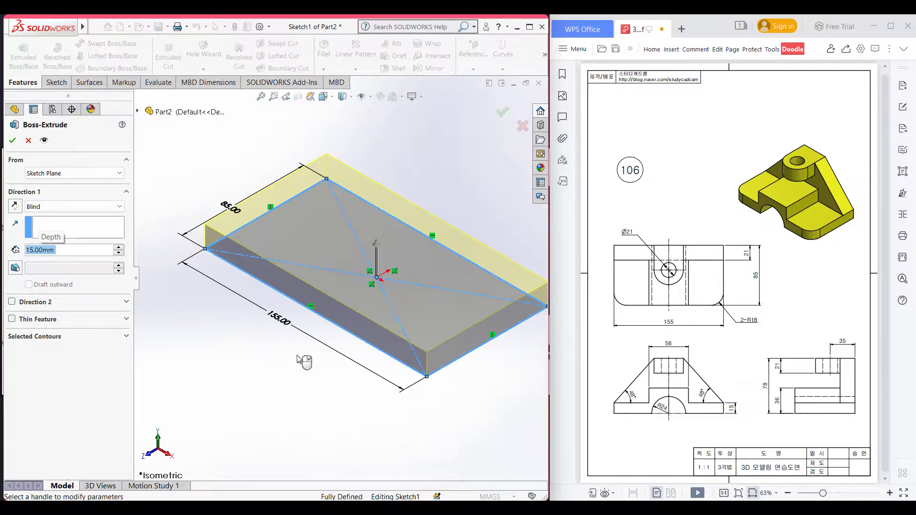
{"action": "left_click", "coordinate": [13, 140]}
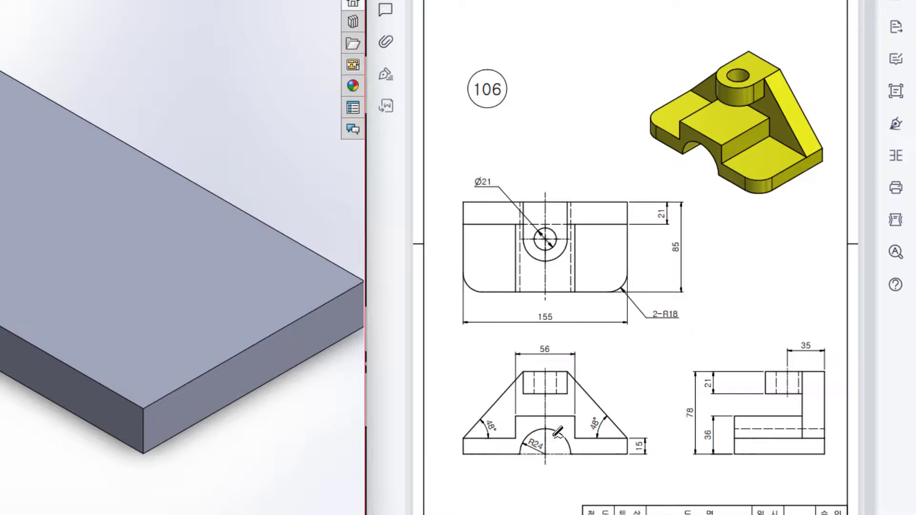
Examine the raised central block's width, symmetry about the centre line and height on the reference drawing.
{"action": "mouse_move", "coordinate": [515, 417]}
{"action": "left_mouse_down"}
{"action": "mouse_move", "coordinate": [561, 438]}
{"action": "mouse_move", "coordinate": [518, 409]}
{"action": "mouse_move", "coordinate": [514, 424]}
{"action": "left_mouse_up"}
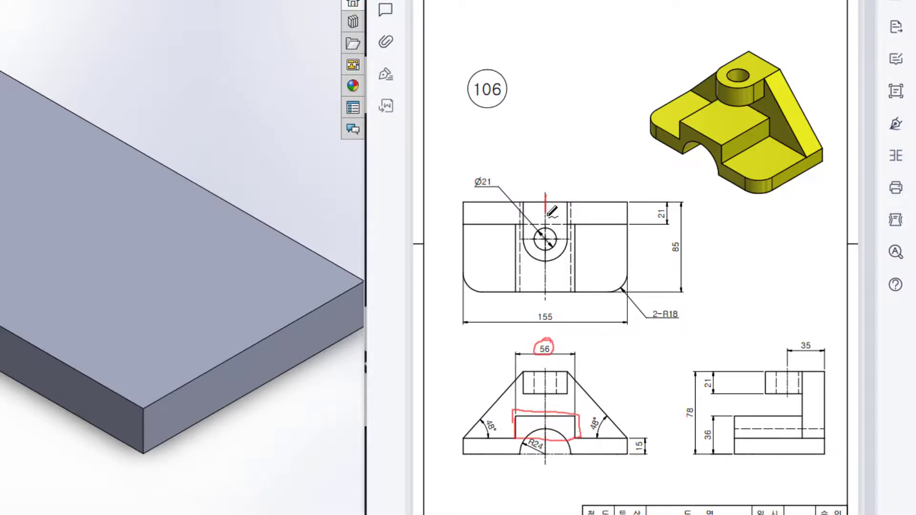
{"action": "left_click_drag", "start_coordinate": [551, 255], "coordinate": [551, 302]}
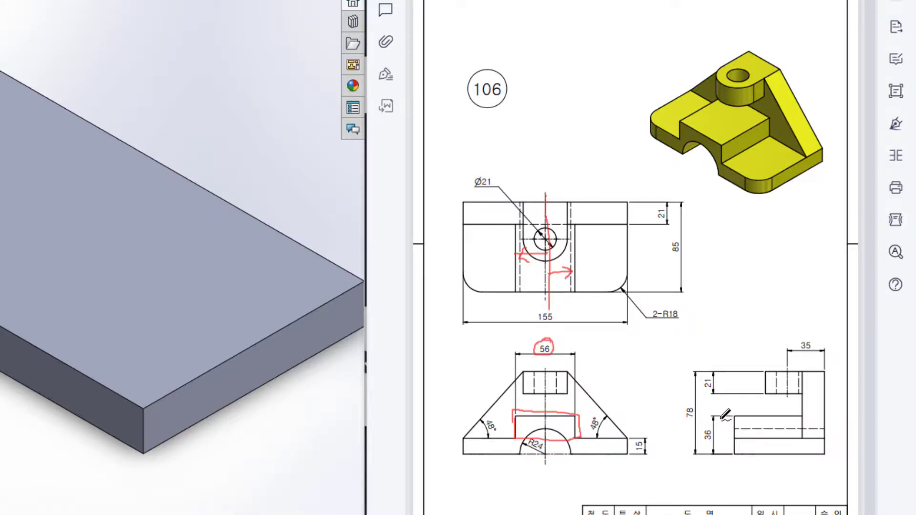
{"action": "mouse_move", "coordinate": [642, 431]}
{"action": "left_mouse_down"}
{"action": "mouse_move", "coordinate": [652, 439]}
{"action": "mouse_move", "coordinate": [618, 426]}
{"action": "left_mouse_up"}
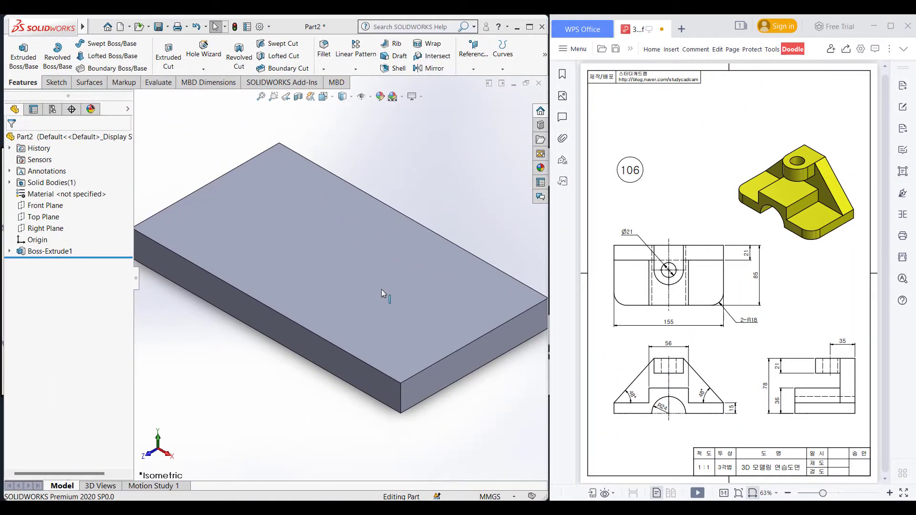
Start a sketch on the base plate's top face and draw a vertical centerline between the midpoints of its two long edges.
{"action": "left_click", "coordinate": [382, 289]}
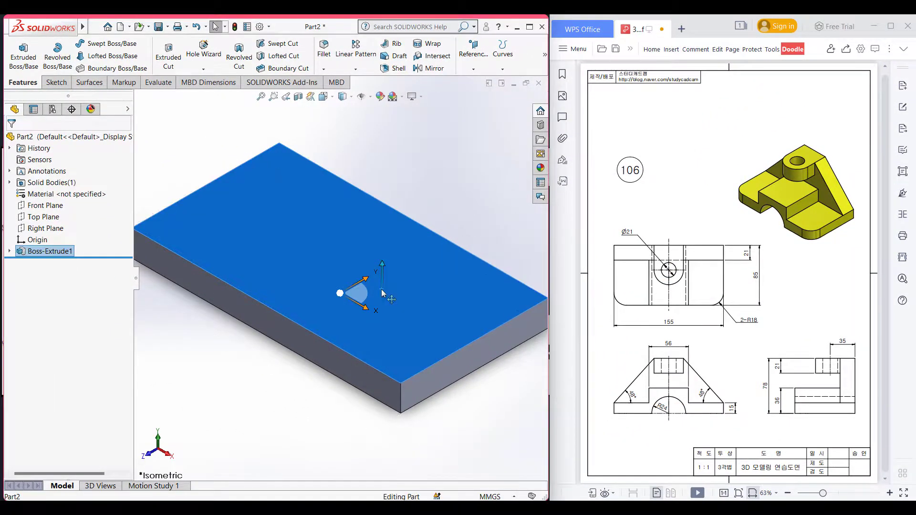
{"action": "right_click", "coordinate": [382, 289]}
{"action": "left_click", "coordinate": [404, 275]}
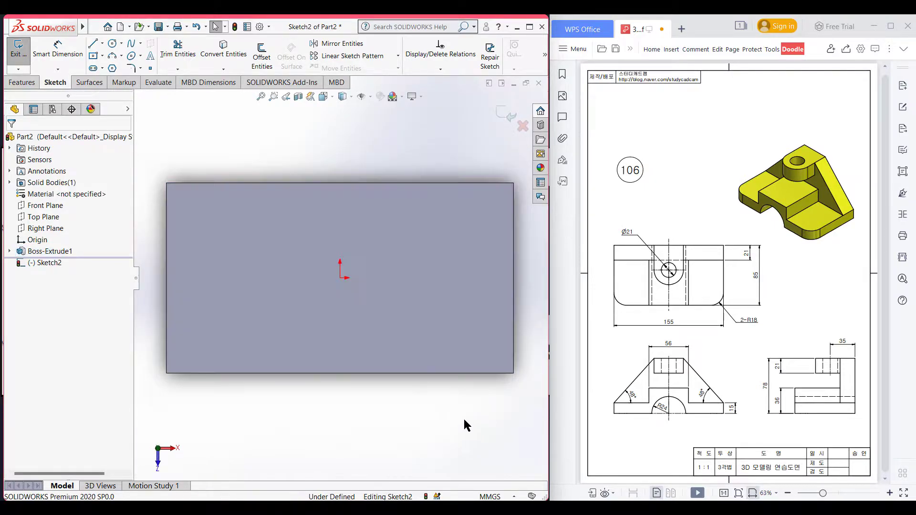
{"action": "left_click", "coordinate": [102, 44]}
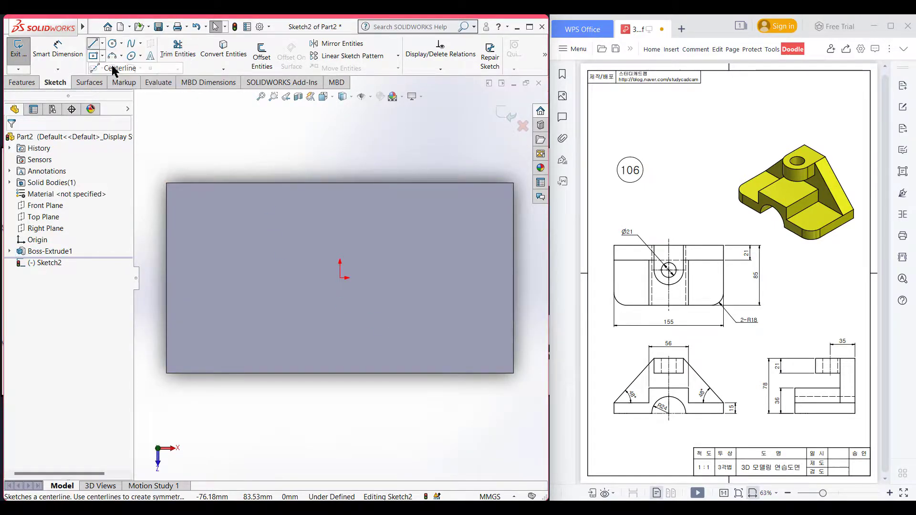
{"action": "left_click", "coordinate": [115, 65]}
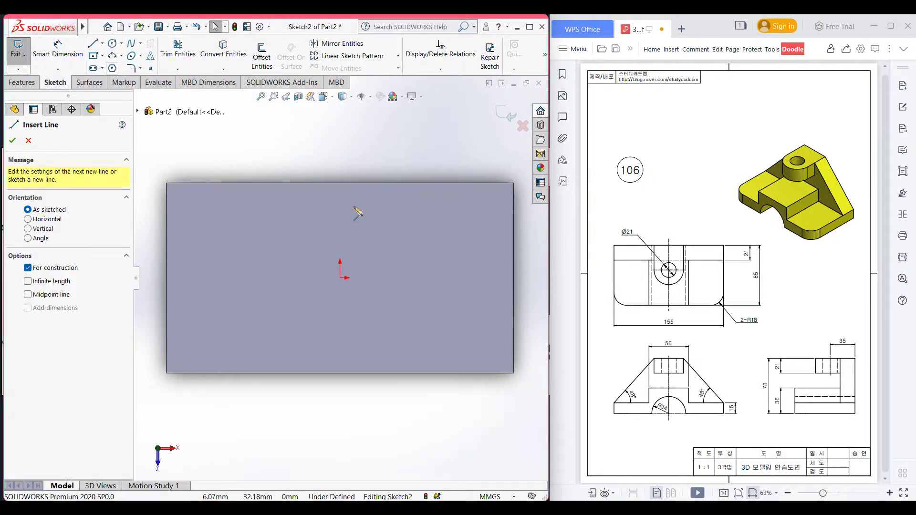
{"action": "left_click", "coordinate": [340, 183]}
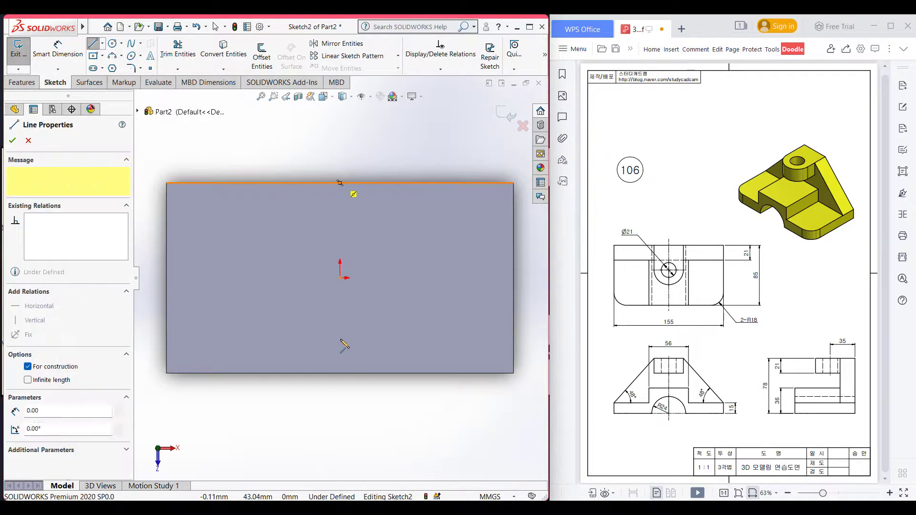
{"action": "left_click", "coordinate": [340, 374]}
{"action": "key", "text": "Escape"}
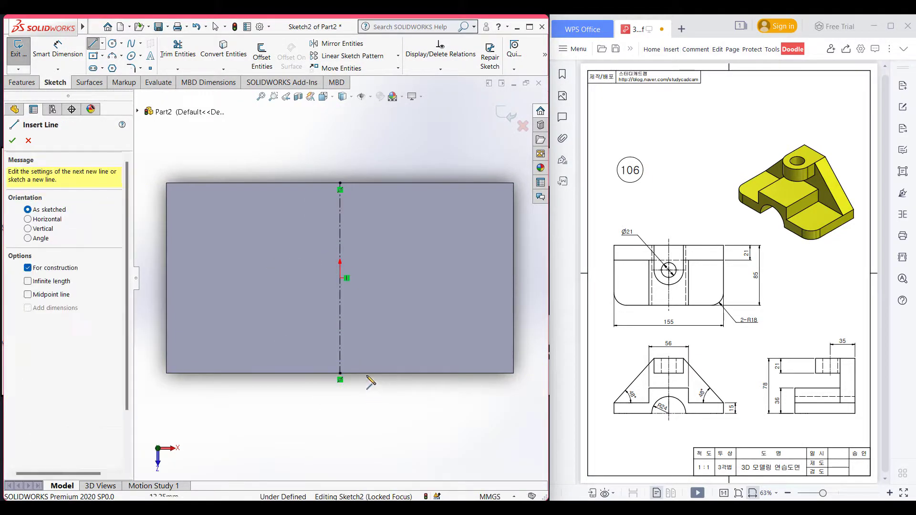
{"action": "left_click", "coordinate": [12, 141]}
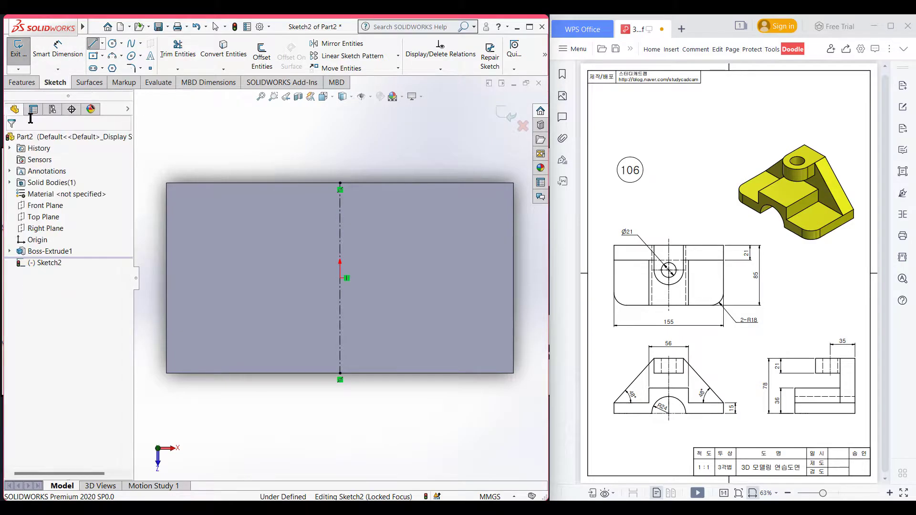
Offset the centerline by 56/2 mm in both directions, capping the ends with lines.
{"action": "left_click", "coordinate": [261, 57]}
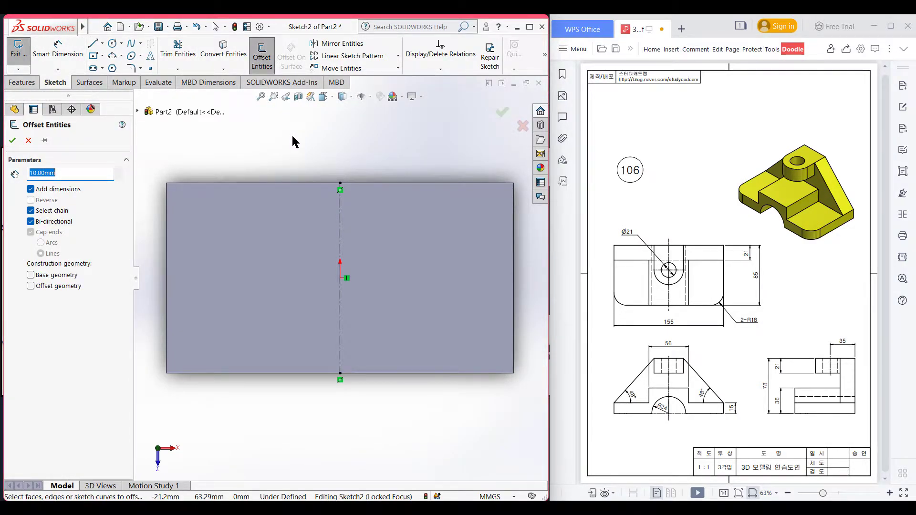
{"action": "type", "text": "56"}
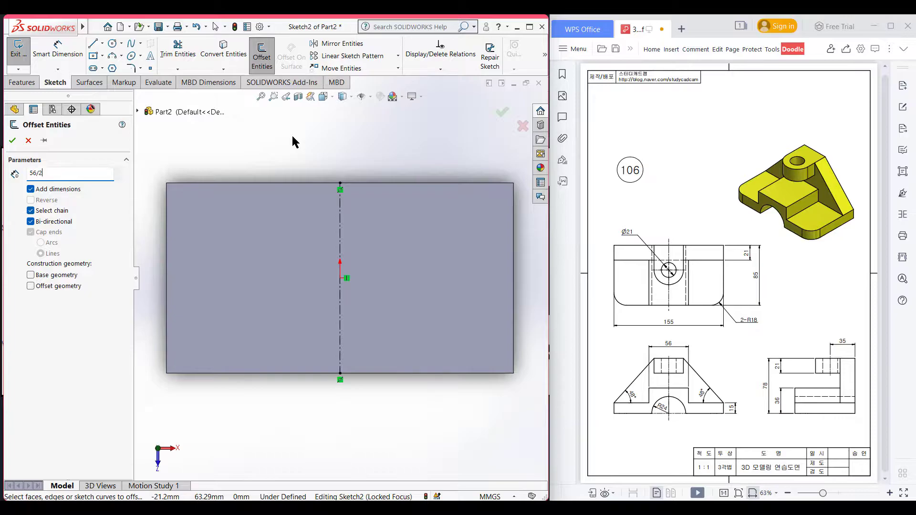
{"action": "left_click", "coordinate": [340, 233]}
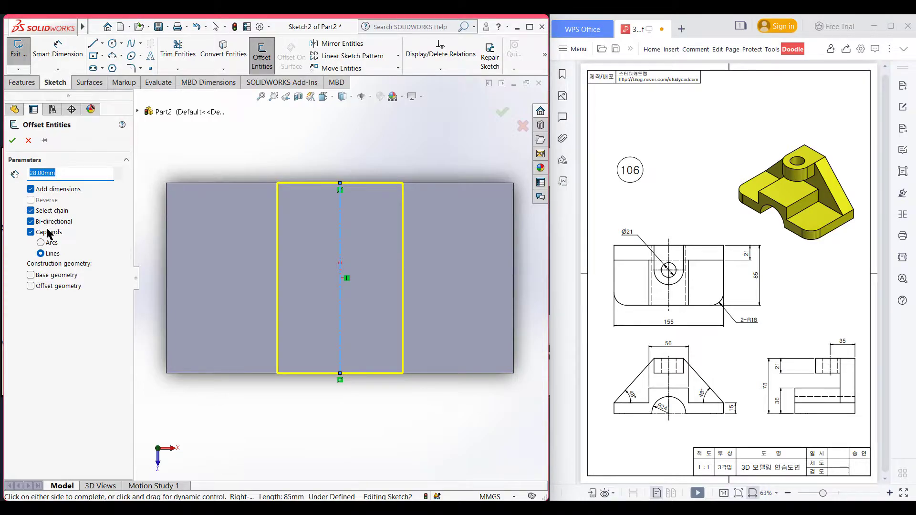
{"action": "left_click", "coordinate": [12, 141]}
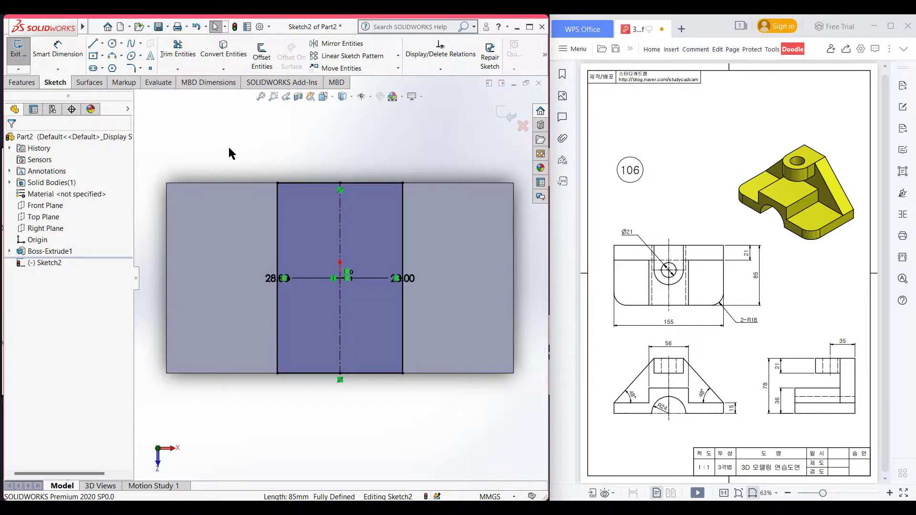
Extrude the central rectangular profile upward by 36-15 mm, merged with the base plate.
{"action": "key", "text": "ctrl+7"}
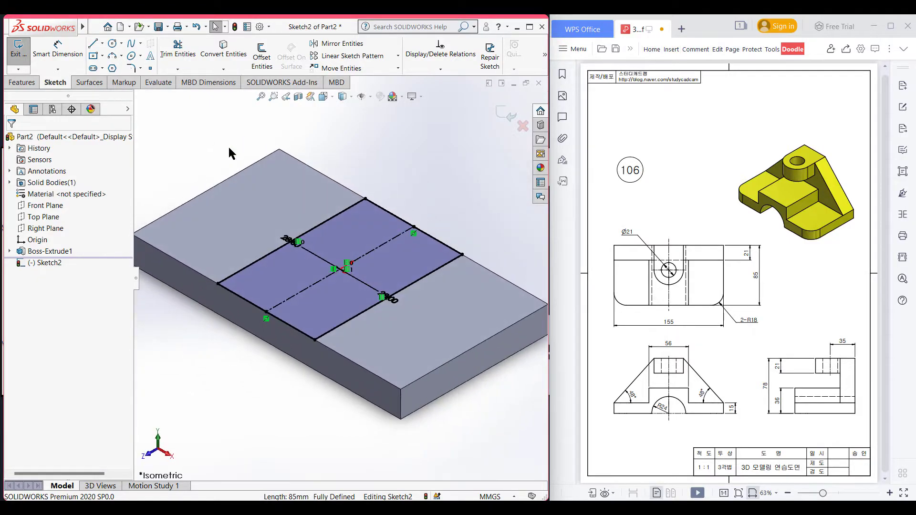
{"action": "left_click", "coordinate": [23, 82]}
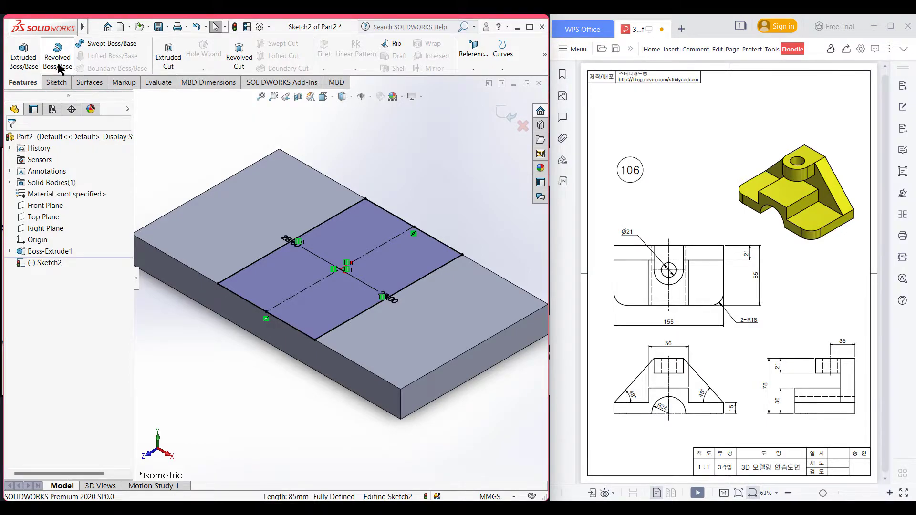
{"action": "left_click", "coordinate": [23, 55]}
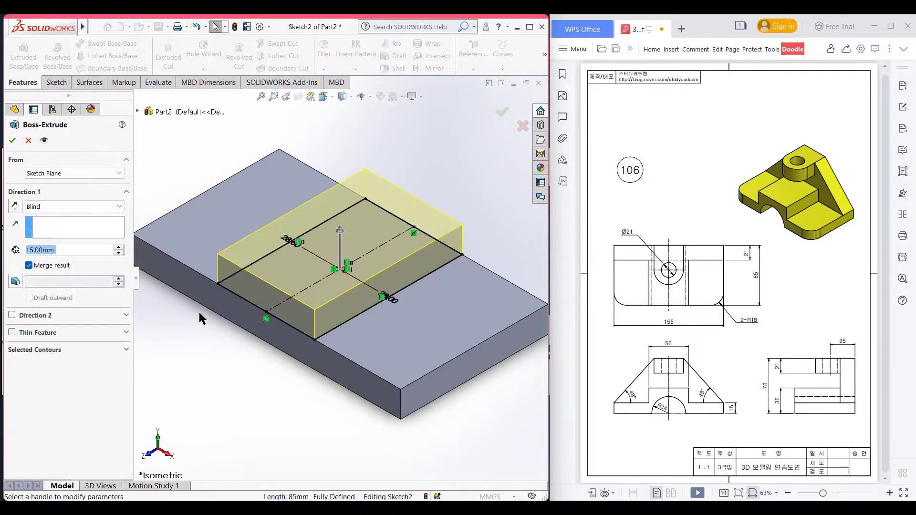
{"action": "type", "text": "36-"}
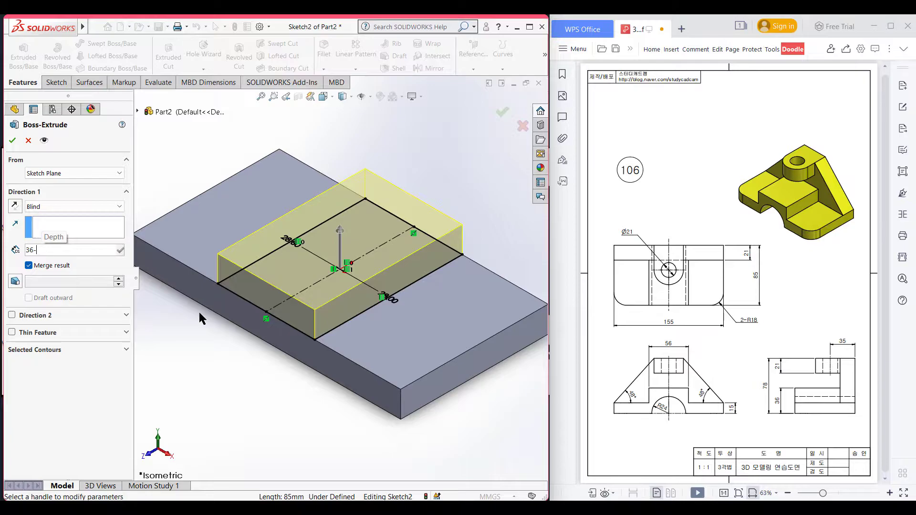
{"action": "type", "text": "15"}
{"action": "key", "text": "Return"}
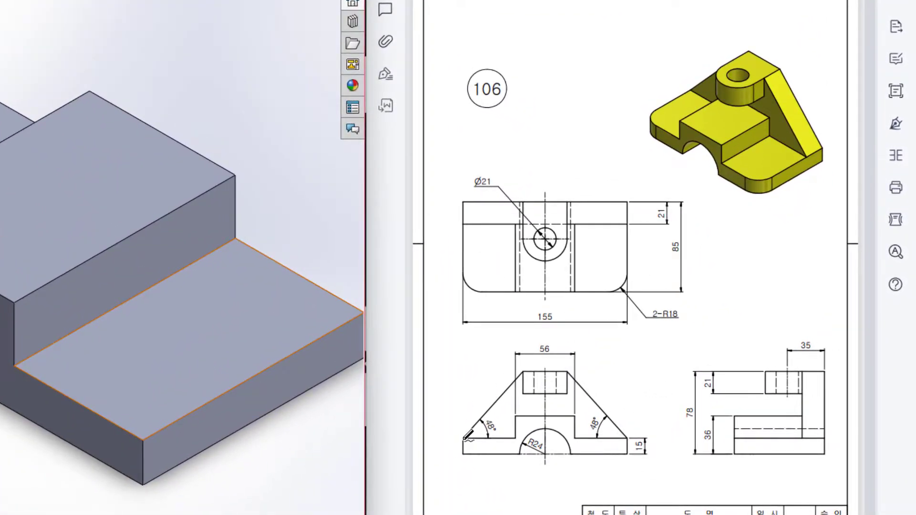
Examine the rear support's sloped outline, side angles, overall height and thickness on the reference drawing.
{"action": "left_click_drag", "start_coordinate": [464, 438], "coordinate": [513, 371]}
{"action": "mouse_move", "coordinate": [627, 437]}
{"action": "left_mouse_down"}
{"action": "mouse_move", "coordinate": [572, 379]}
{"action": "mouse_move", "coordinate": [487, 375]}
{"action": "mouse_move", "coordinate": [613, 376]}
{"action": "left_mouse_up"}
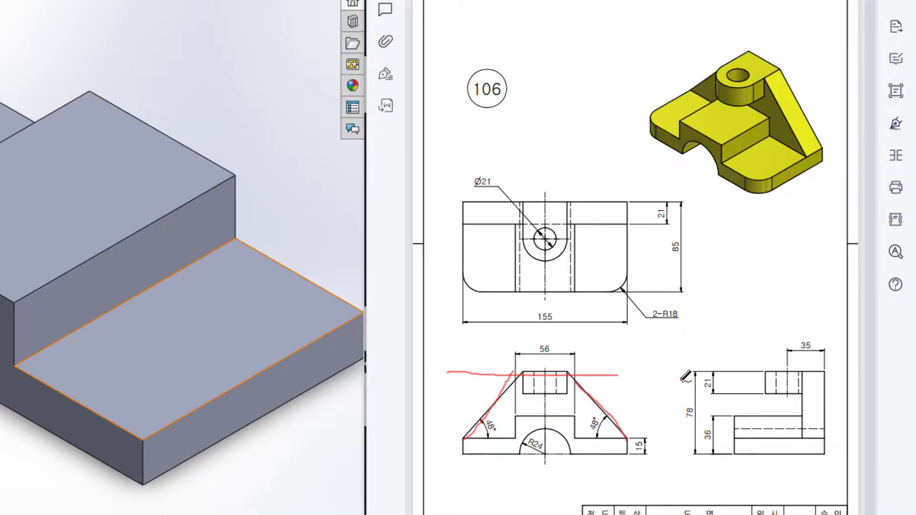
{"action": "mouse_move", "coordinate": [695, 399]}
{"action": "left_mouse_down"}
{"action": "mouse_move", "coordinate": [669, 418]}
{"action": "mouse_move", "coordinate": [693, 427]}
{"action": "mouse_move", "coordinate": [704, 405]}
{"action": "mouse_move", "coordinate": [686, 399]}
{"action": "left_mouse_up"}
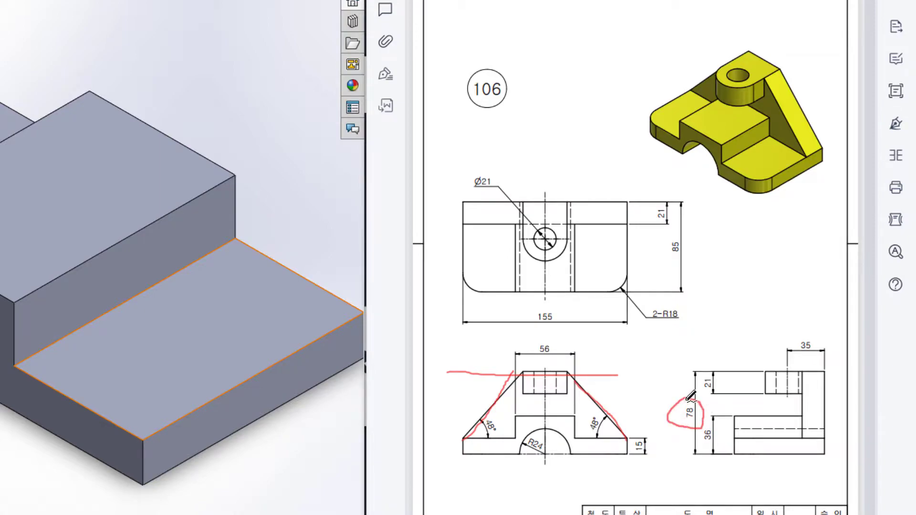
{"action": "left_click_drag", "start_coordinate": [770, 452], "coordinate": [773, 450]}
{"action": "left_click_drag", "start_coordinate": [462, 370], "coordinate": [609, 367]}
{"action": "left_click_drag", "start_coordinate": [465, 433], "coordinate": [517, 373]}
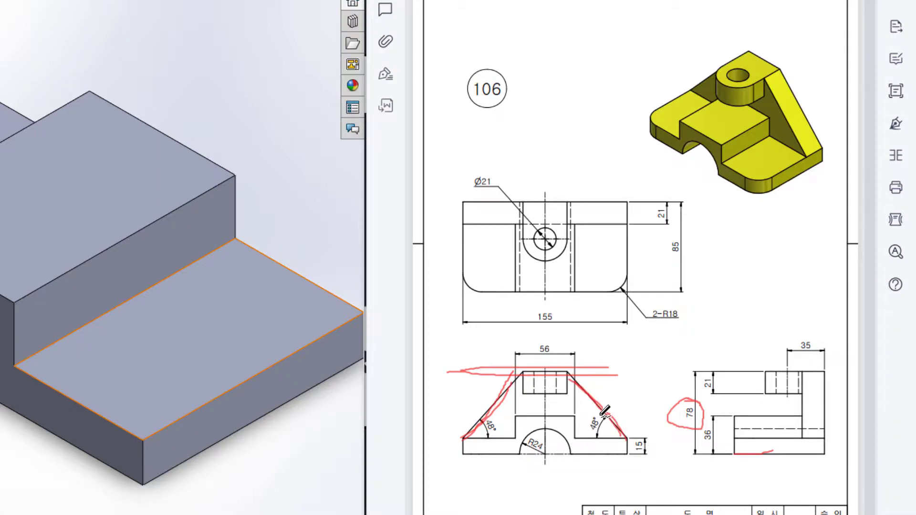
{"action": "left_click_drag", "start_coordinate": [606, 422], "coordinate": [576, 436]}
{"action": "mouse_move", "coordinate": [497, 421]}
{"action": "left_mouse_down"}
{"action": "mouse_move", "coordinate": [491, 441]}
{"action": "mouse_move", "coordinate": [501, 419]}
{"action": "left_mouse_up"}
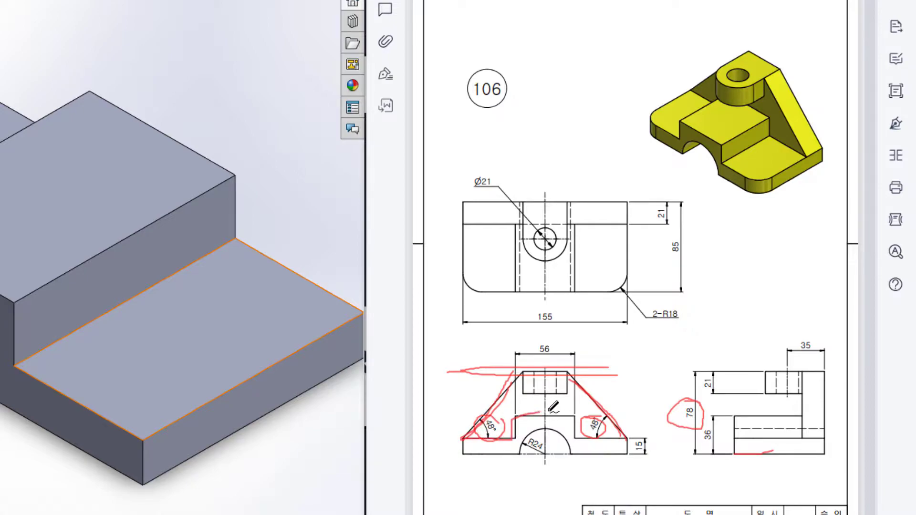
{"action": "mouse_move", "coordinate": [573, 415]}
{"action": "left_mouse_down"}
{"action": "mouse_move", "coordinate": [582, 438]}
{"action": "mouse_move", "coordinate": [624, 437]}
{"action": "left_mouse_up"}
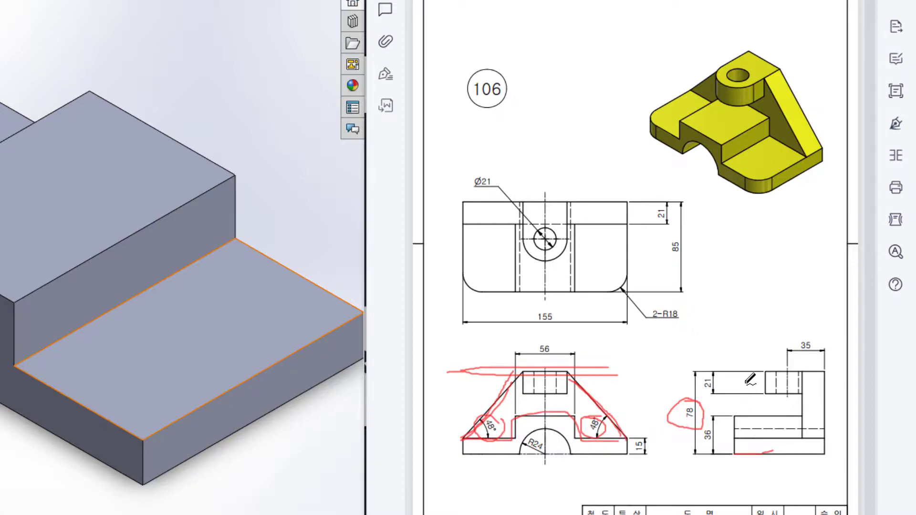
{"action": "mouse_move", "coordinate": [661, 202]}
{"action": "left_mouse_down"}
{"action": "mouse_move", "coordinate": [652, 224]}
{"action": "mouse_move", "coordinate": [676, 226]}
{"action": "left_mouse_up"}
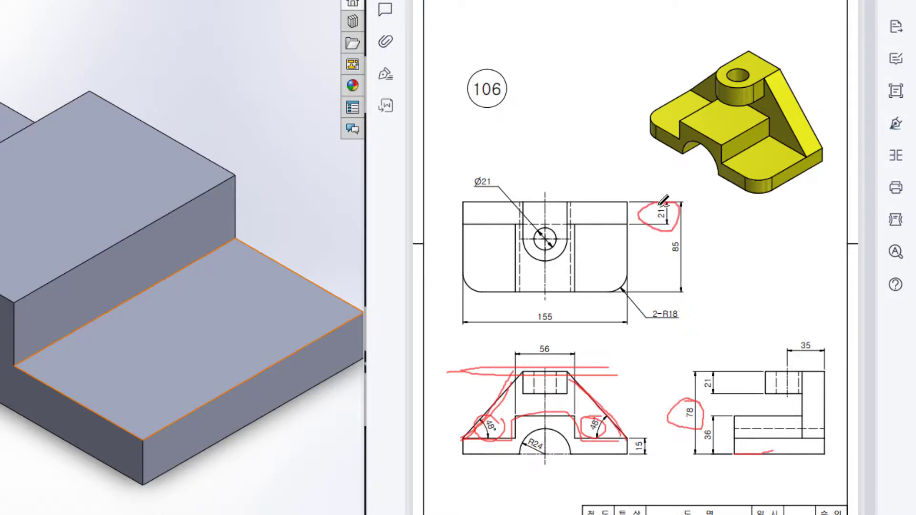
Start a sketch on the bracket's rear face and draw a horizontal line about 170 mm long, about 72 mm above the base plate's bottom edge.
{"action": "key", "text": "ctrl+z"}
{"action": "key", "text": "Escape"}
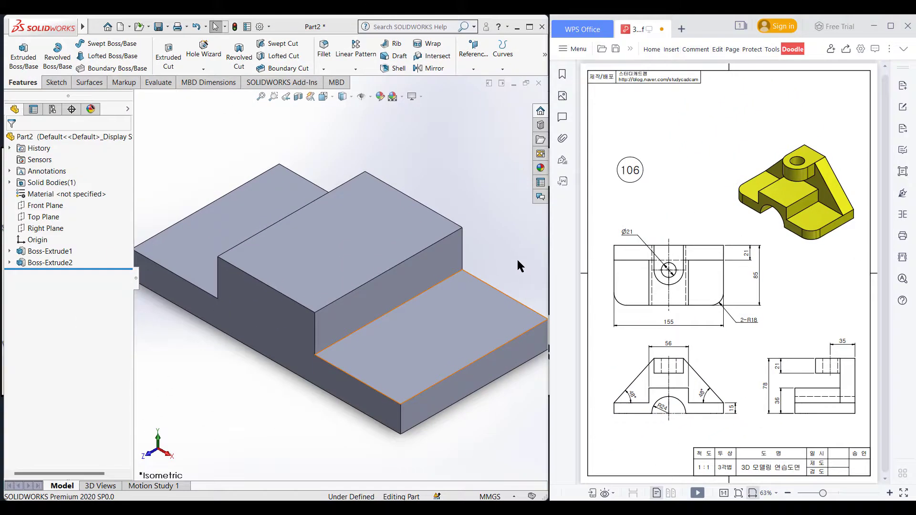
{"action": "middle_click_drag", "start_coordinate": [493, 263], "coordinate": [427, 263]}
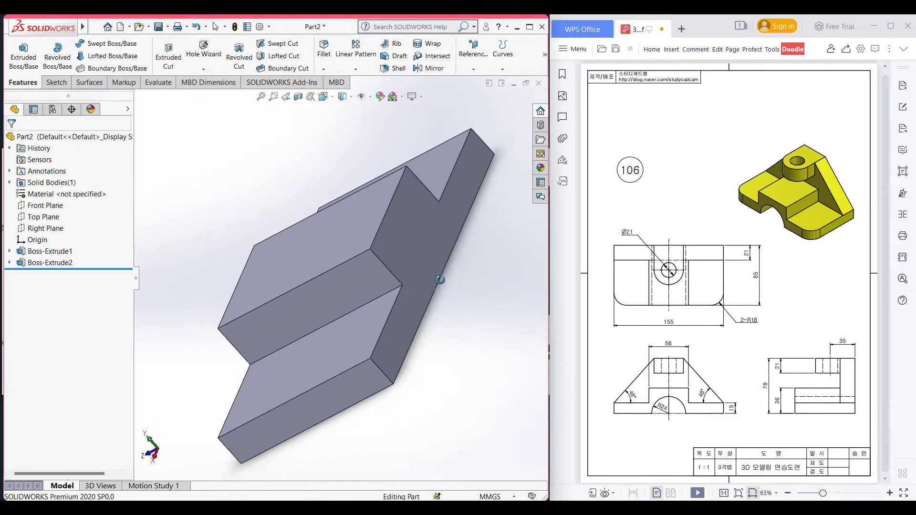
{"action": "left_click", "coordinate": [424, 262]}
{"action": "right_click", "coordinate": [411, 244]}
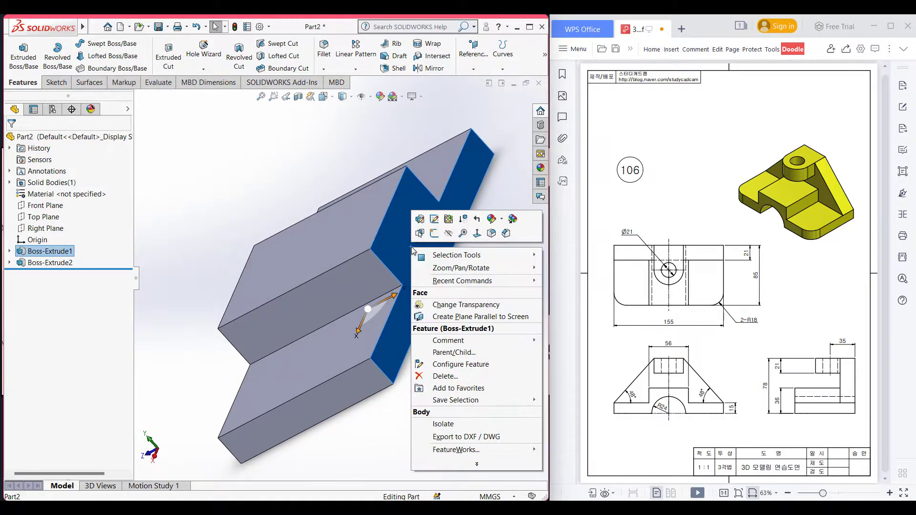
{"action": "left_click", "coordinate": [433, 234]}
{"action": "key", "text": "ctrl+8"}
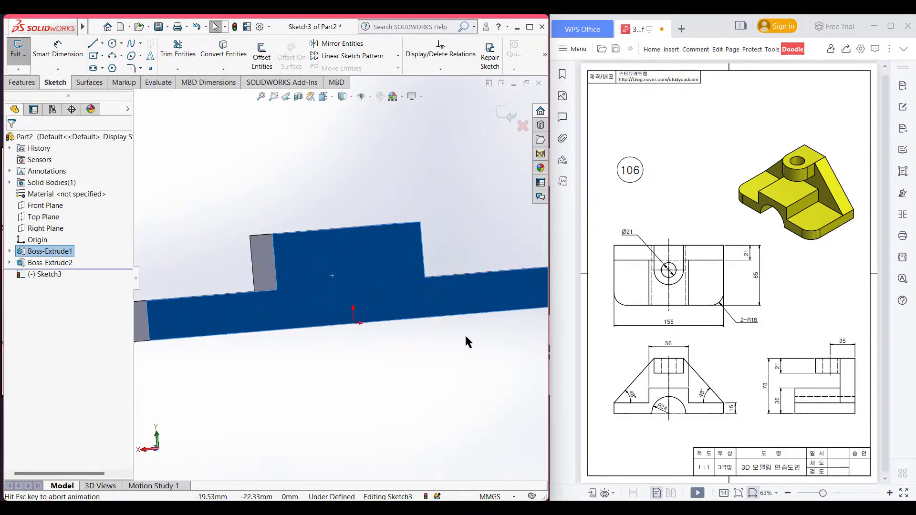
{"action": "left_click", "coordinate": [93, 44]}
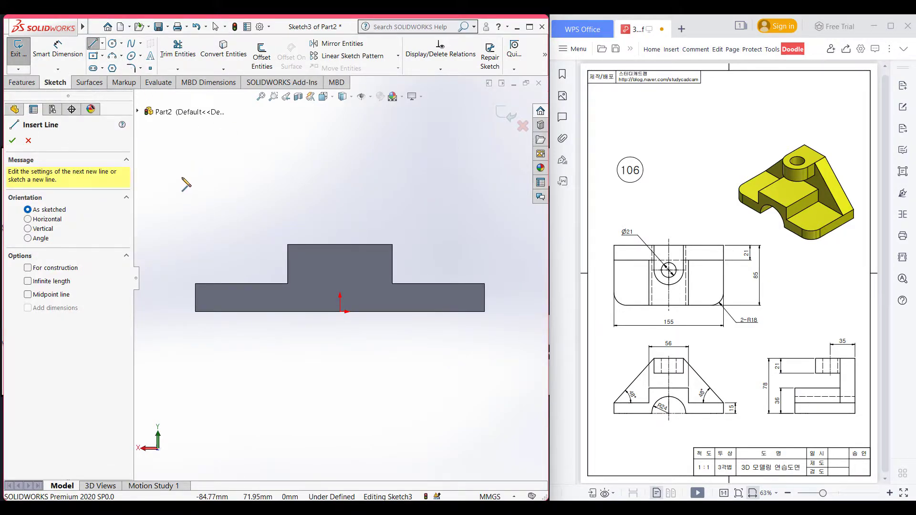
{"action": "left_click_drag", "start_coordinate": [176, 177], "coordinate": [183, 176]}
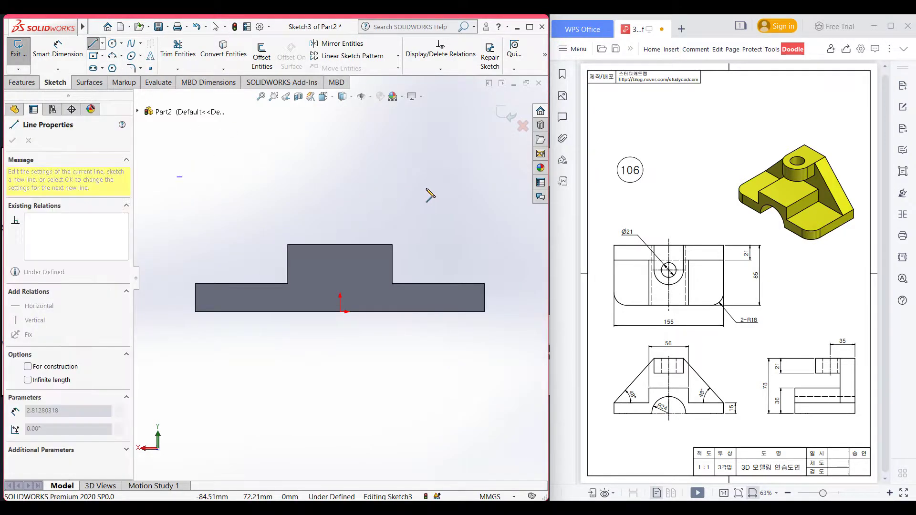
{"action": "double_click", "coordinate": [494, 176]}
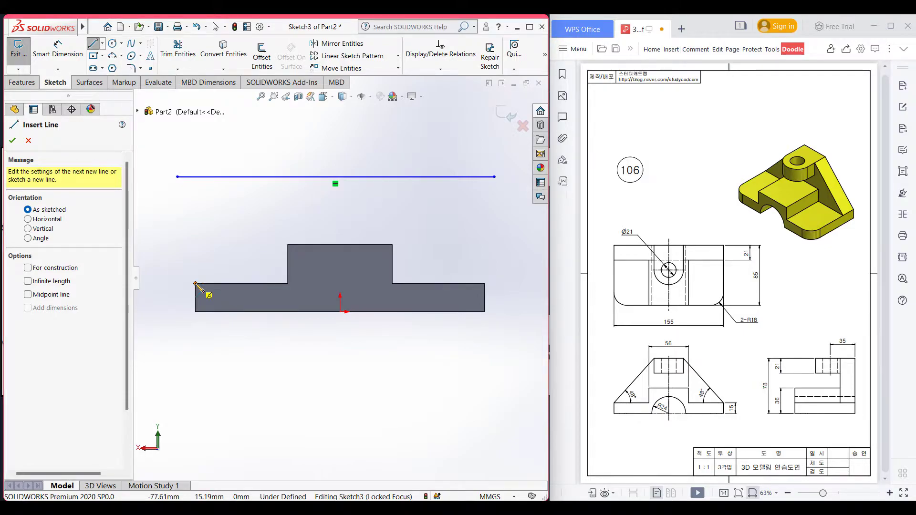
Draw two inward-sloping lines, about 98 and 103 mm long, from the base plate's upper outer corners across the horizontal line.
{"action": "left_click", "coordinate": [195, 284]}
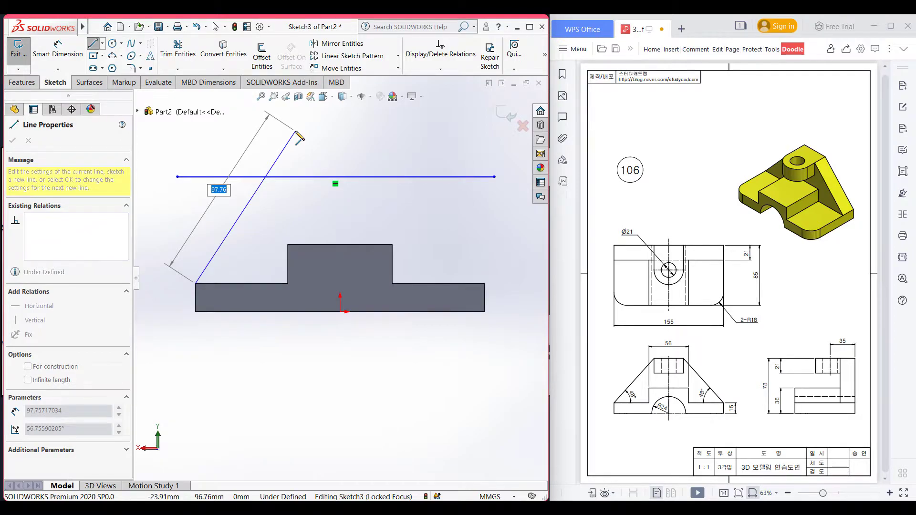
{"action": "left_click", "coordinate": [296, 131]}
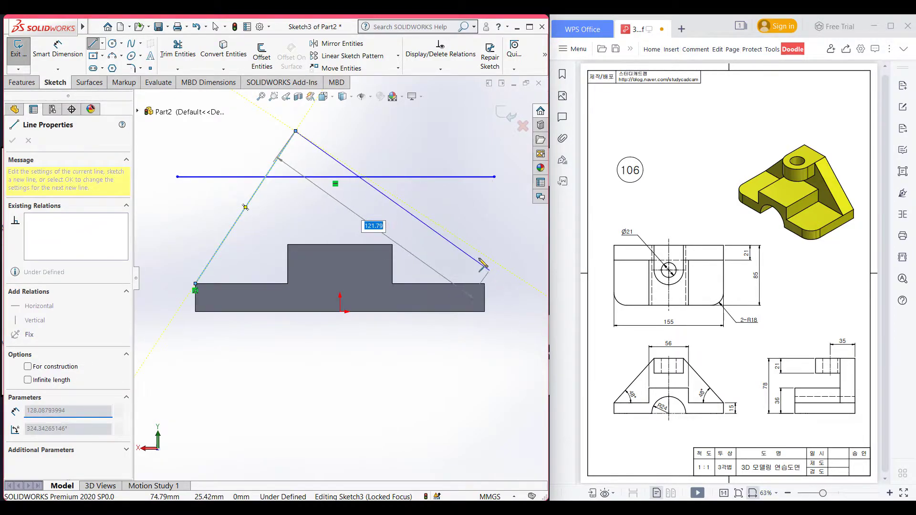
{"action": "key", "text": "Escape"}
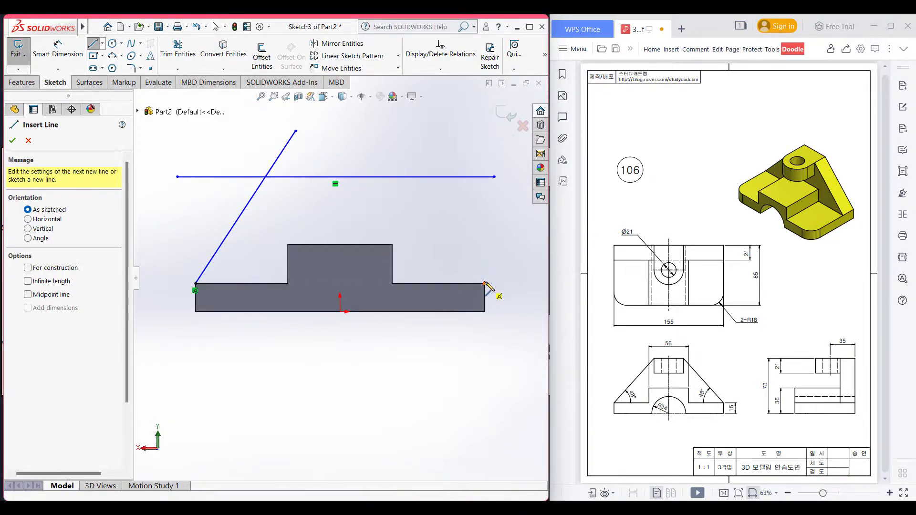
{"action": "left_click", "coordinate": [484, 284]}
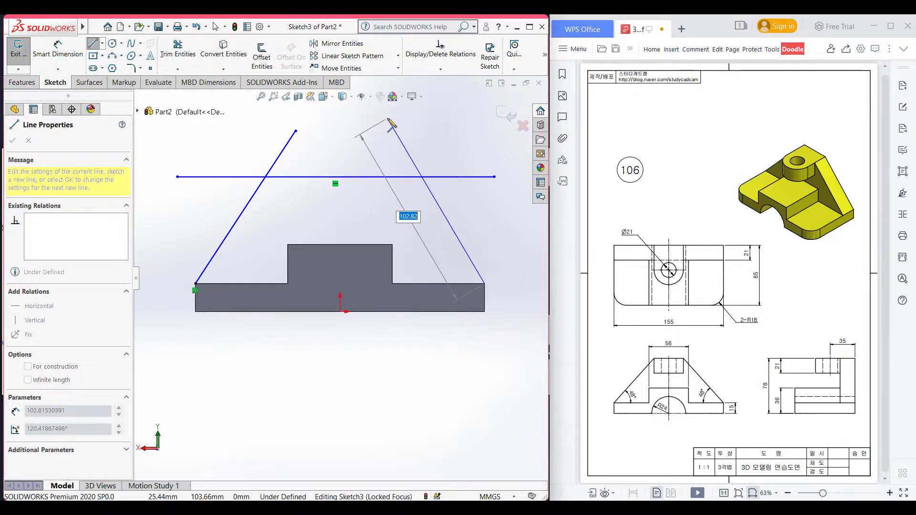
{"action": "key", "text": "Return"}
{"action": "key", "text": "Escape"}
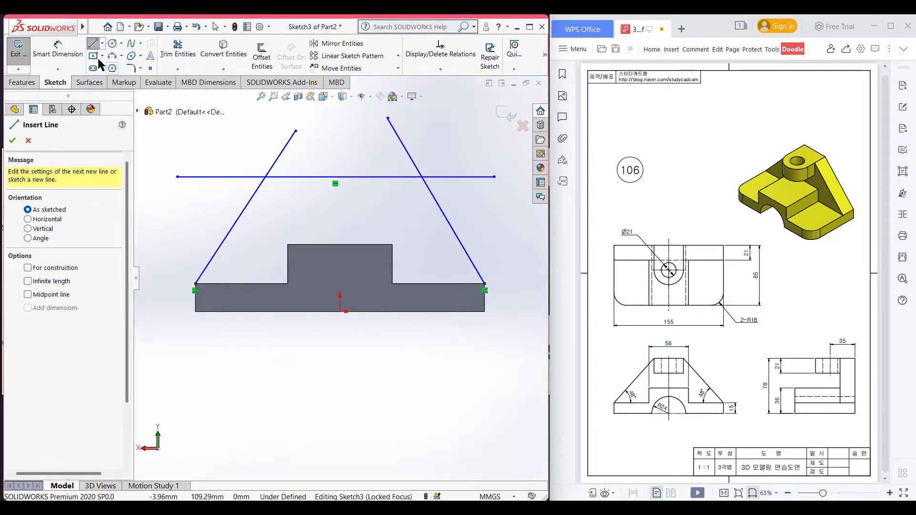
Dimension the horizontal line at 78 mm above the base plate's bottom edge.
{"action": "left_click", "coordinate": [65, 54]}
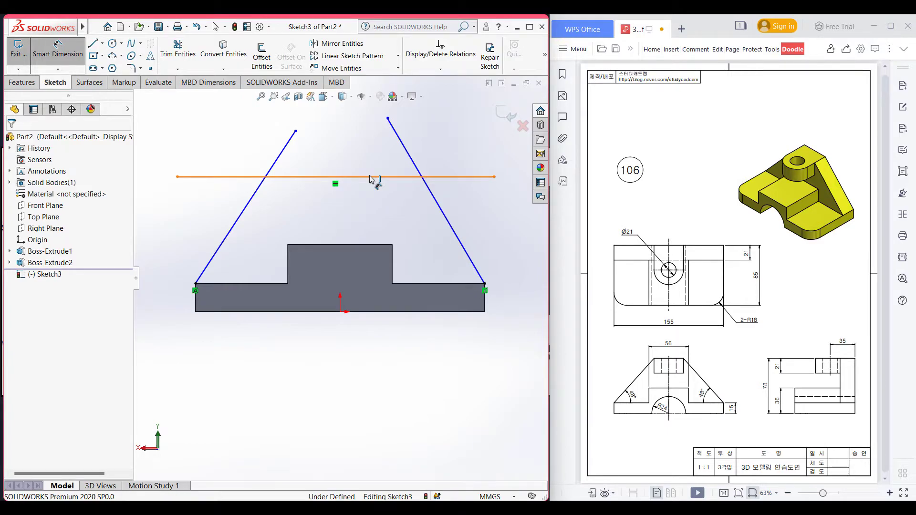
{"action": "left_click", "coordinate": [377, 176]}
{"action": "left_click", "coordinate": [388, 310]}
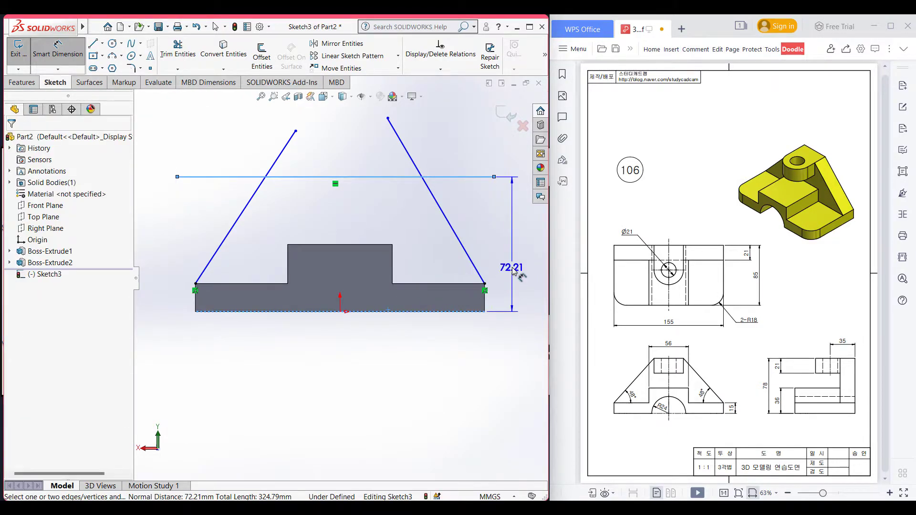
{"action": "left_click", "coordinate": [511, 274]}
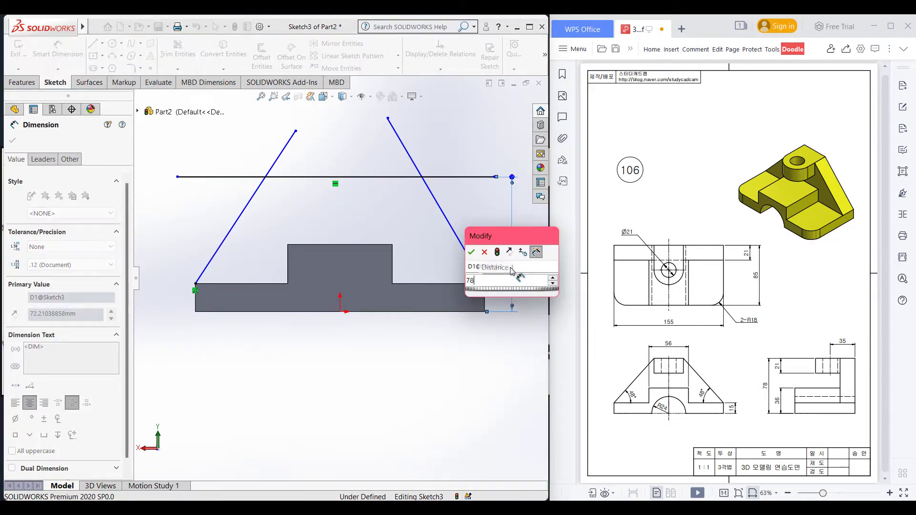
{"action": "key", "text": "Return"}
{"action": "type", "text": "78"}
{"action": "key", "text": "Return"}
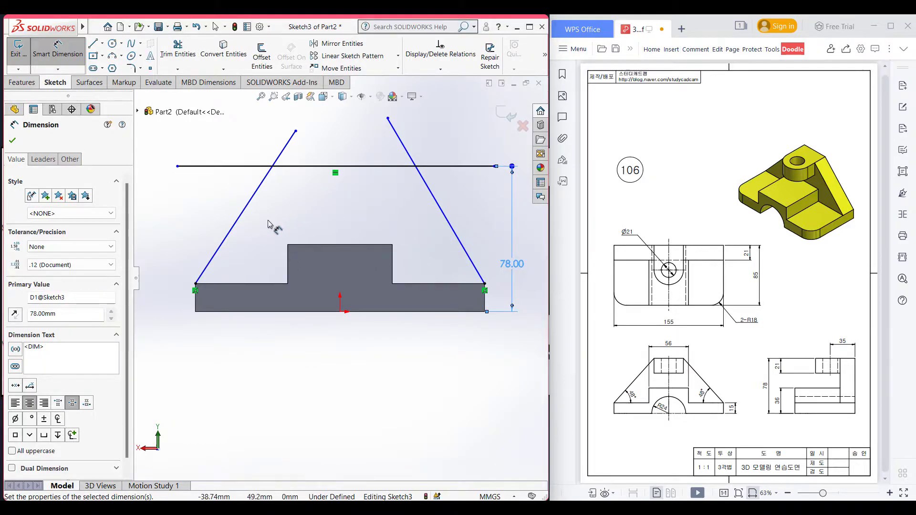
Dimension both sloping lines at 48° to the base plate's upper edges.
{"action": "left_click", "coordinate": [237, 223]}
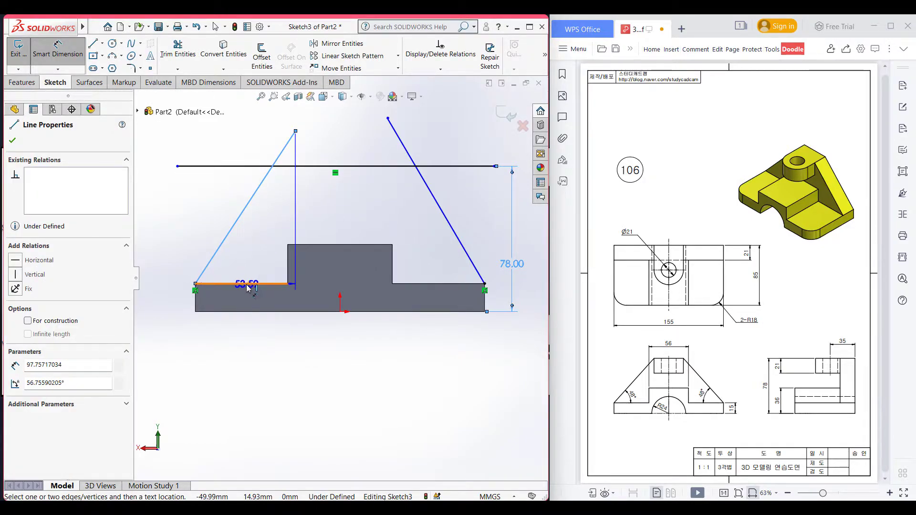
{"action": "left_click", "coordinate": [246, 284]}
{"action": "left_click", "coordinate": [249, 269]}
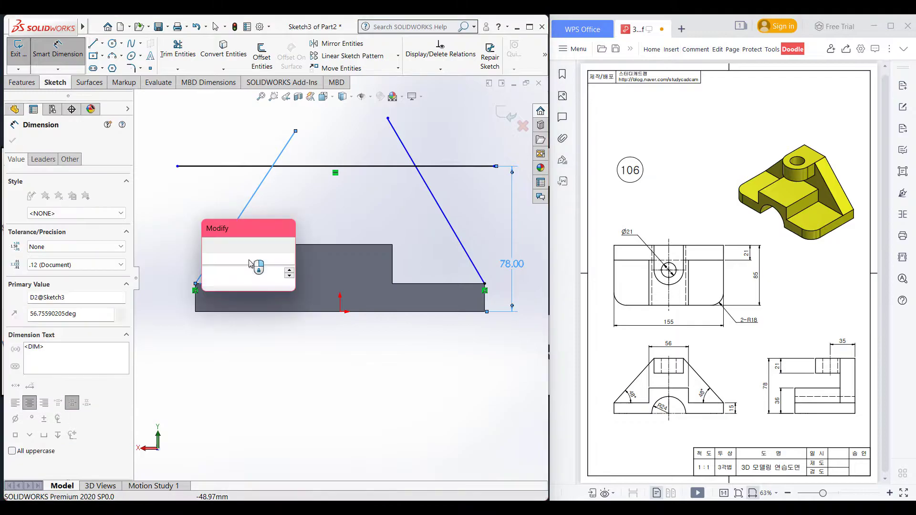
{"action": "type", "text": "48"}
{"action": "key", "text": "Return"}
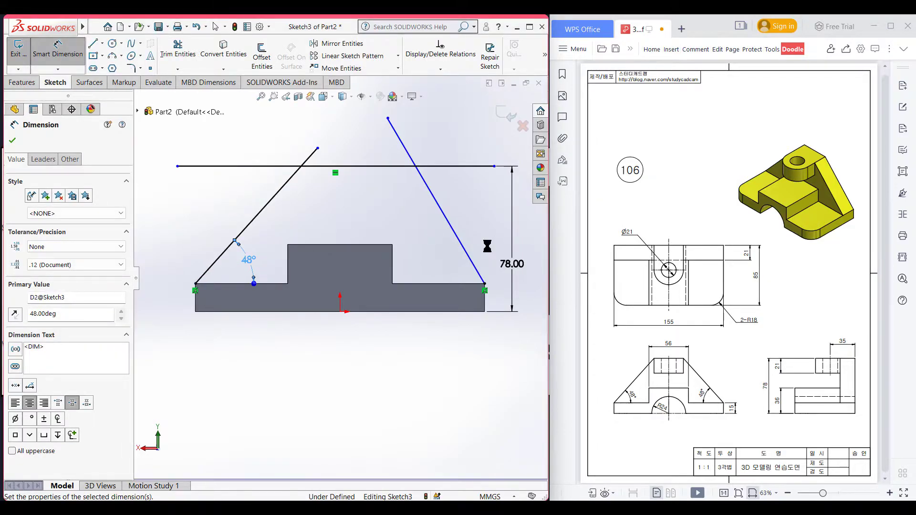
{"action": "left_click", "coordinate": [467, 255]}
{"action": "left_click", "coordinate": [456, 284]}
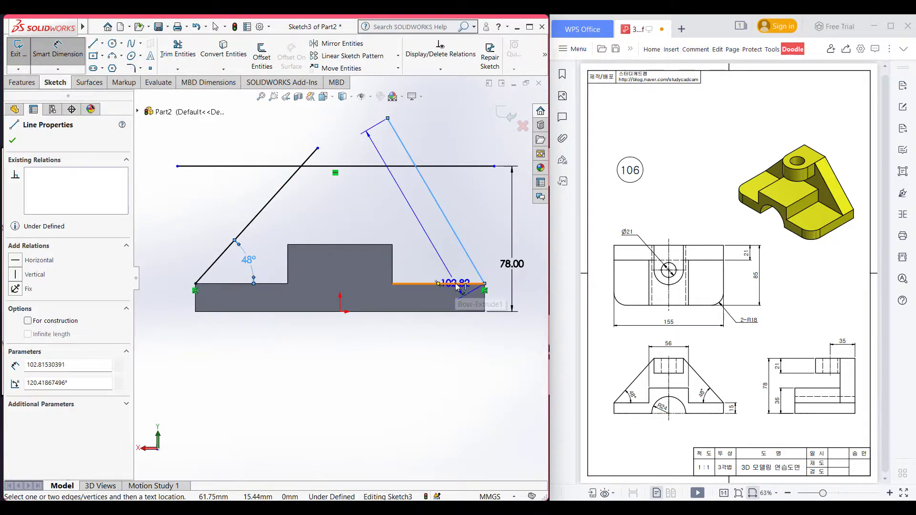
{"action": "left_click", "coordinate": [449, 274]}
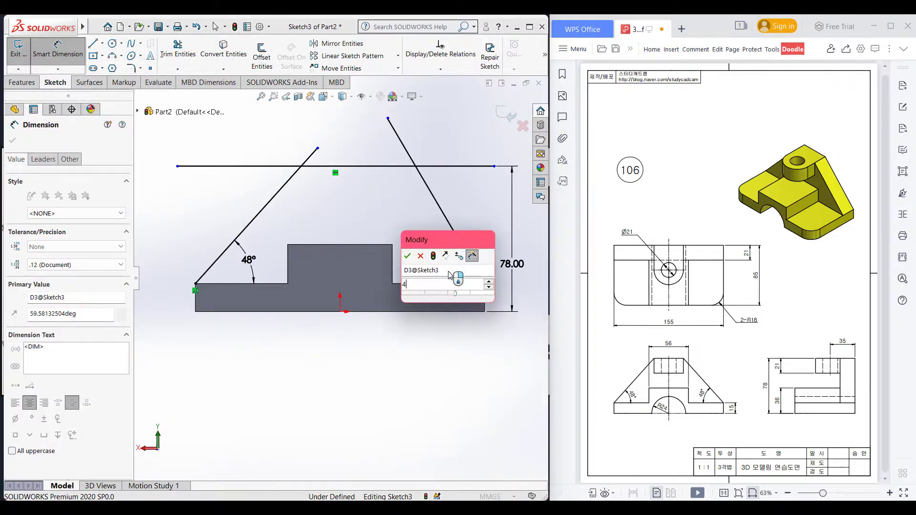
{"action": "type", "text": "48"}
{"action": "key", "text": "Return"}
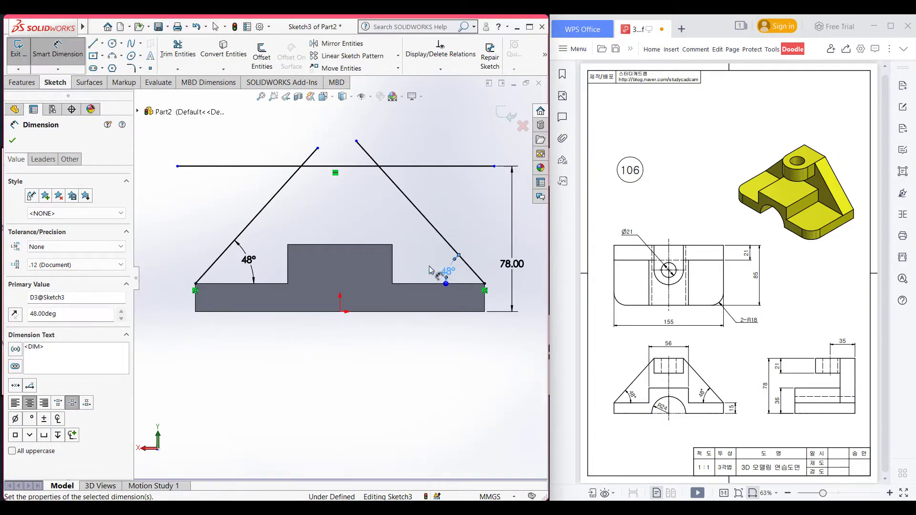
Trim the overhanging ends of the horizontal line and both sloping lines to leave the support's peaked outline.
{"action": "right_click_drag", "start_coordinate": [194, 189], "coordinate": [171, 229]}
{"action": "mouse_move", "coordinate": [229, 192]}
{"action": "left_mouse_down"}
{"action": "mouse_move", "coordinate": [249, 143]}
{"action": "mouse_move", "coordinate": [316, 159]}
{"action": "left_mouse_up"}
{"action": "left_click_drag", "start_coordinate": [419, 173], "coordinate": [394, 182]}
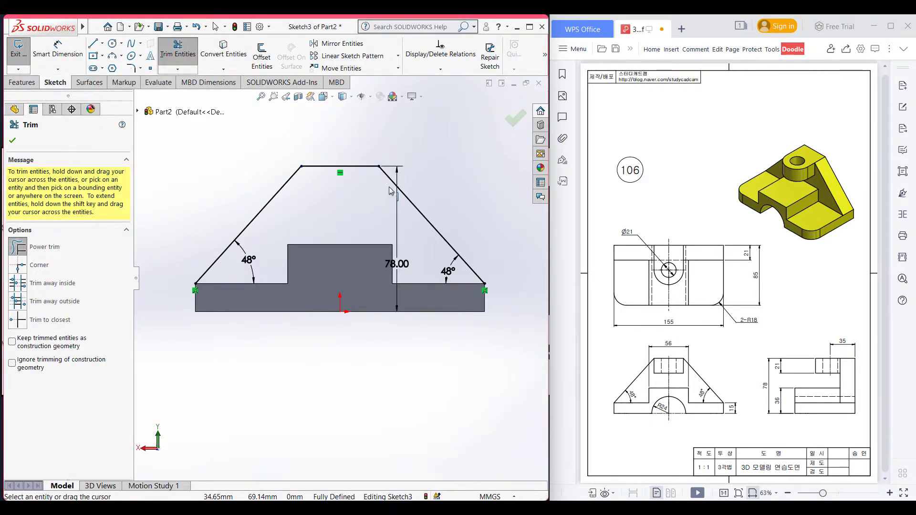
{"action": "left_click", "coordinate": [13, 140]}
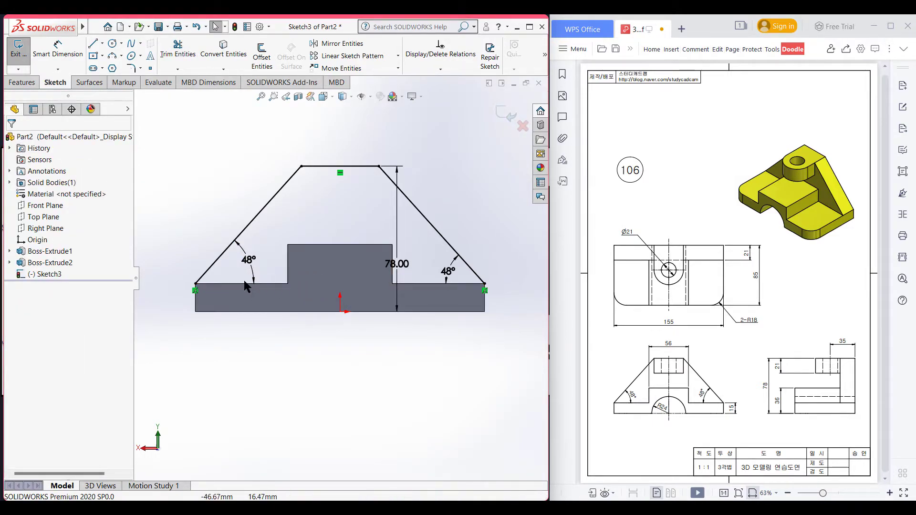
Convert the rear face's edges into sketch lines and trim away the base plate's side and bottom lines to close the support profile.
{"action": "left_click", "coordinate": [353, 275]}
{"action": "middle_click_drag", "start_coordinate": [476, 217], "coordinate": [258, 95]}
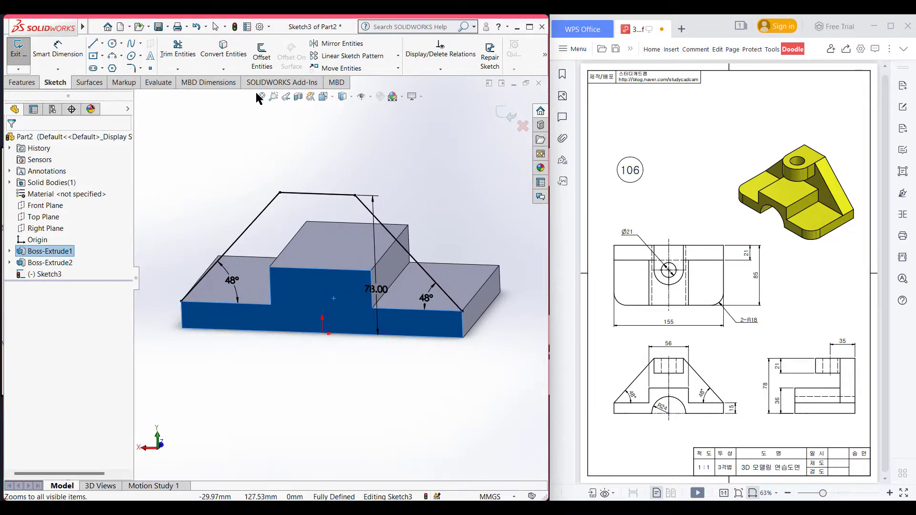
{"action": "left_click", "coordinate": [187, 162]}
{"action": "right_click_drag", "start_coordinate": [185, 164], "coordinate": [158, 227]}
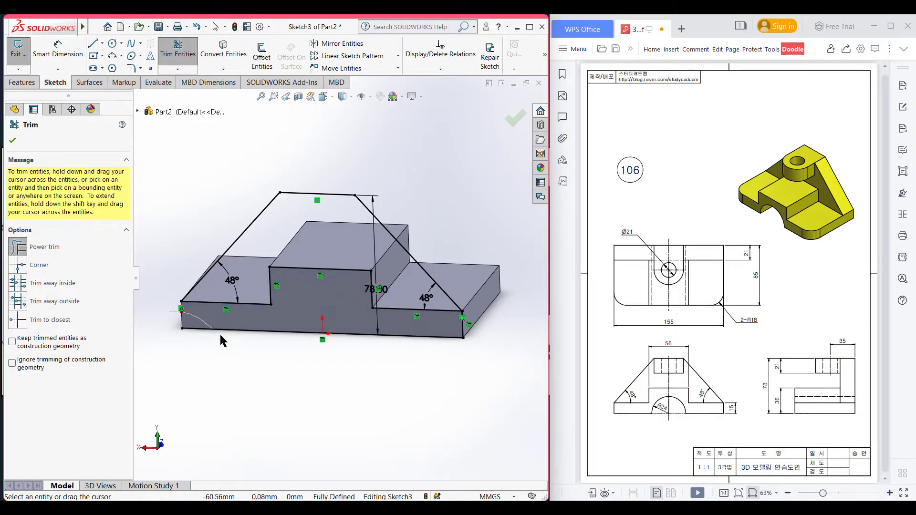
{"action": "left_click_drag", "start_coordinate": [493, 322], "coordinate": [491, 323]}
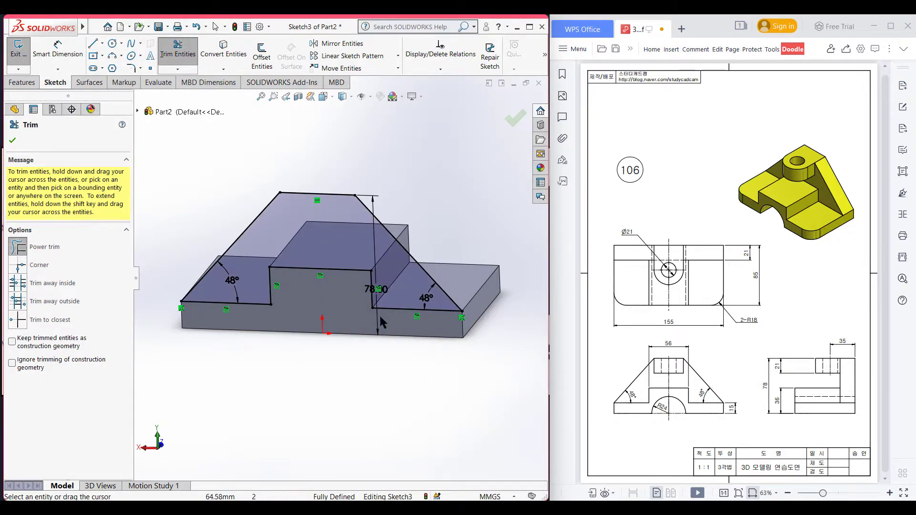
{"action": "left_click", "coordinate": [13, 141]}
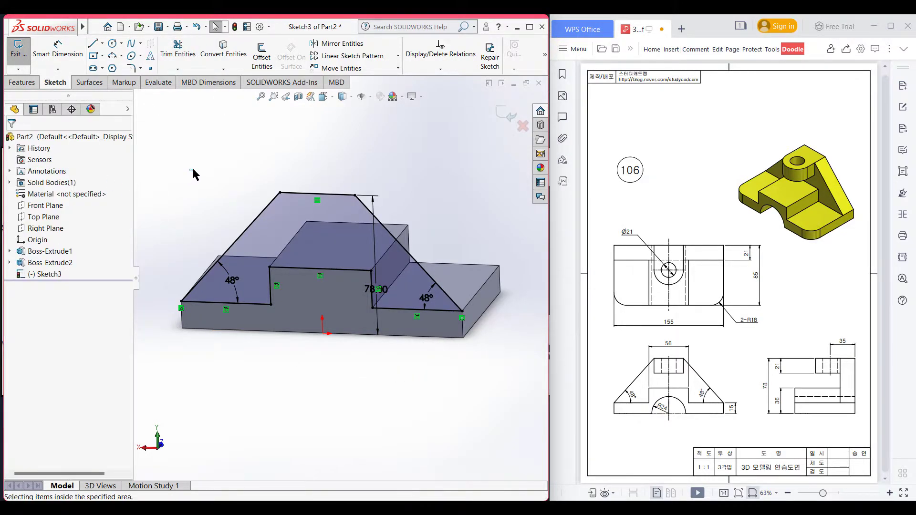
Extrude the support profile 21 mm in the reversed direction, over the base plate, with the result merged.
{"action": "key", "text": "ctrl+7"}
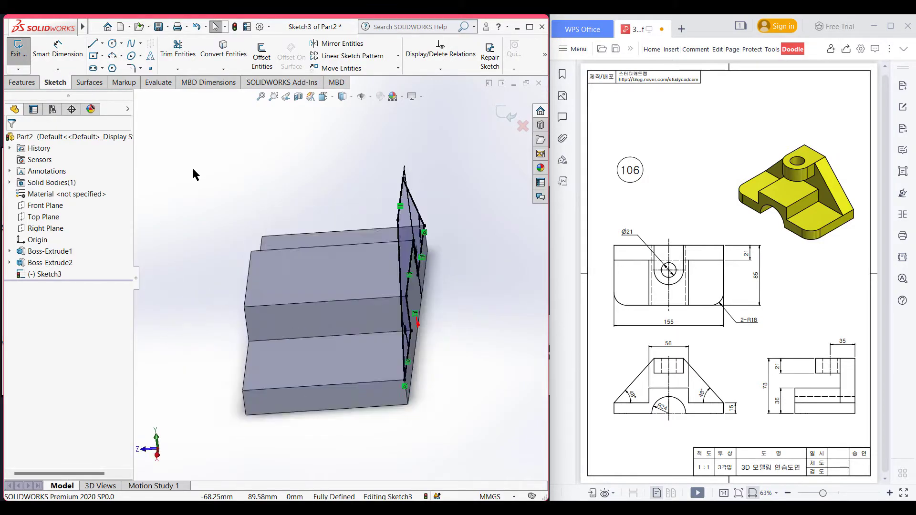
{"action": "left_click", "coordinate": [16, 82]}
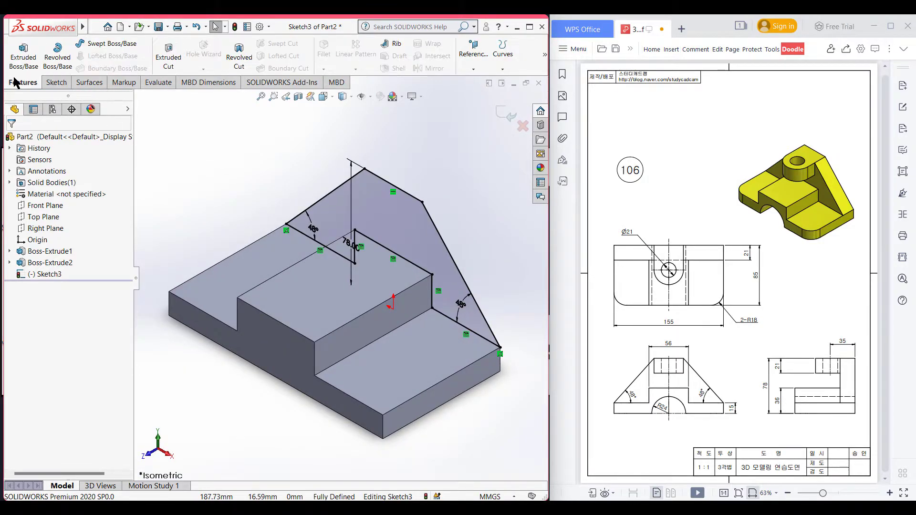
{"action": "left_click", "coordinate": [21, 57]}
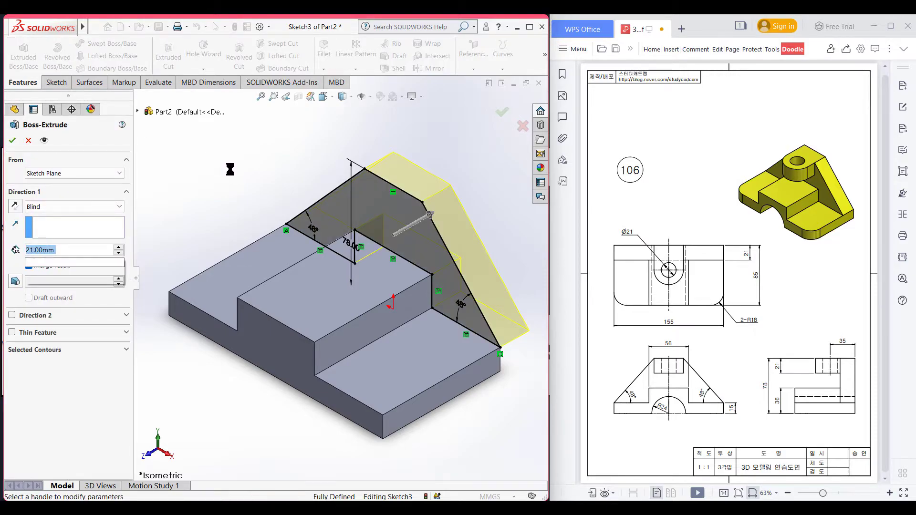
{"action": "left_click", "coordinate": [14, 206]}
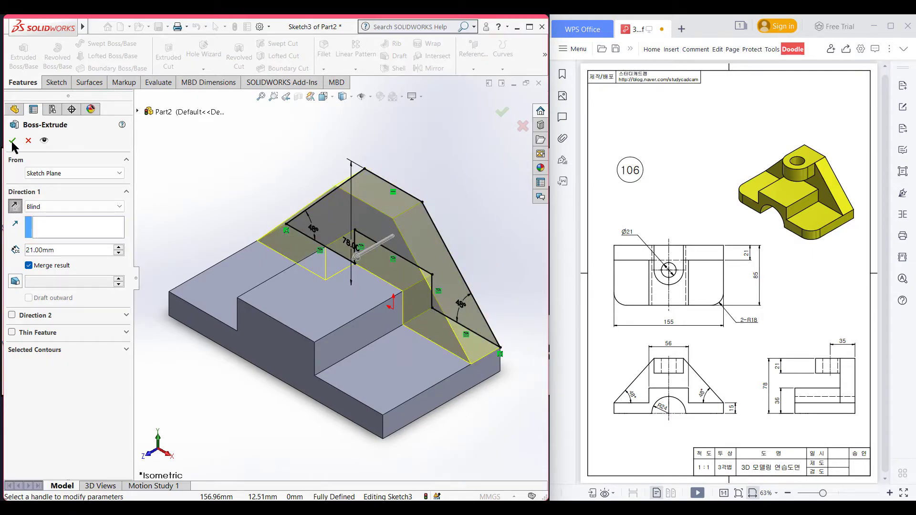
{"action": "key", "text": "Return"}
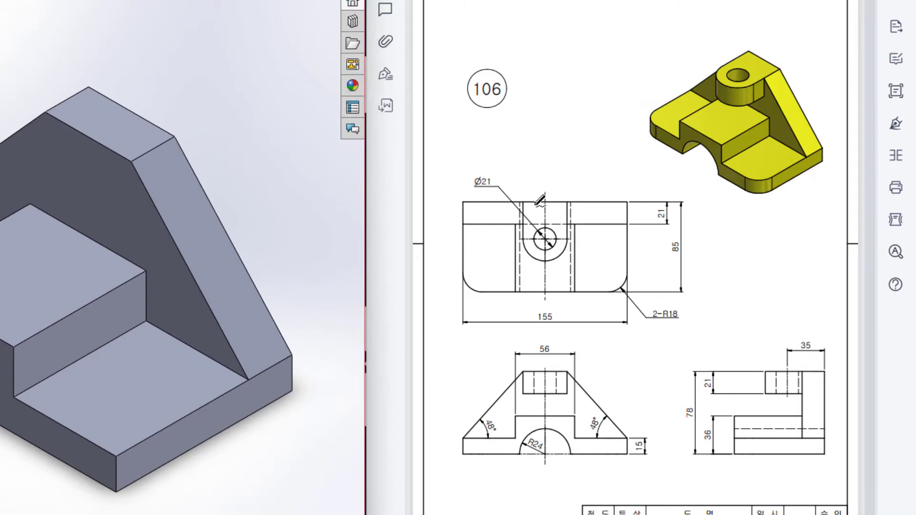
Examine the rounded lug's outline, centre distance and hole diameter on the practice drawing, marking each one up.
{"action": "mouse_move", "coordinate": [521, 203]}
{"action": "left_mouse_down"}
{"action": "mouse_move", "coordinate": [523, 239]}
{"action": "mouse_move", "coordinate": [568, 240]}
{"action": "mouse_move", "coordinate": [571, 203]}
{"action": "mouse_move", "coordinate": [512, 209]}
{"action": "left_mouse_up"}
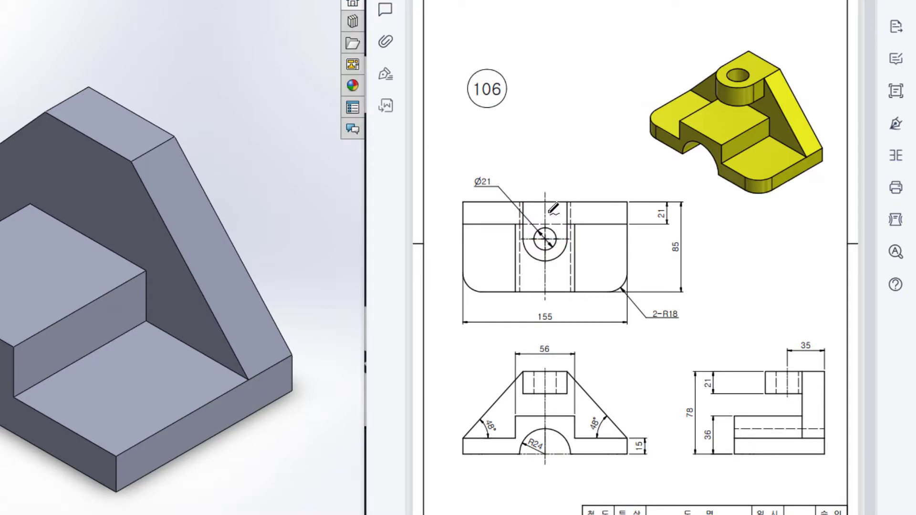
{"action": "left_click_drag", "start_coordinate": [559, 201], "coordinate": [560, 242]}
{"action": "mouse_move", "coordinate": [815, 321]}
{"action": "left_mouse_down"}
{"action": "mouse_move", "coordinate": [793, 353]}
{"action": "mouse_move", "coordinate": [833, 339]}
{"action": "mouse_move", "coordinate": [811, 322]}
{"action": "left_mouse_up"}
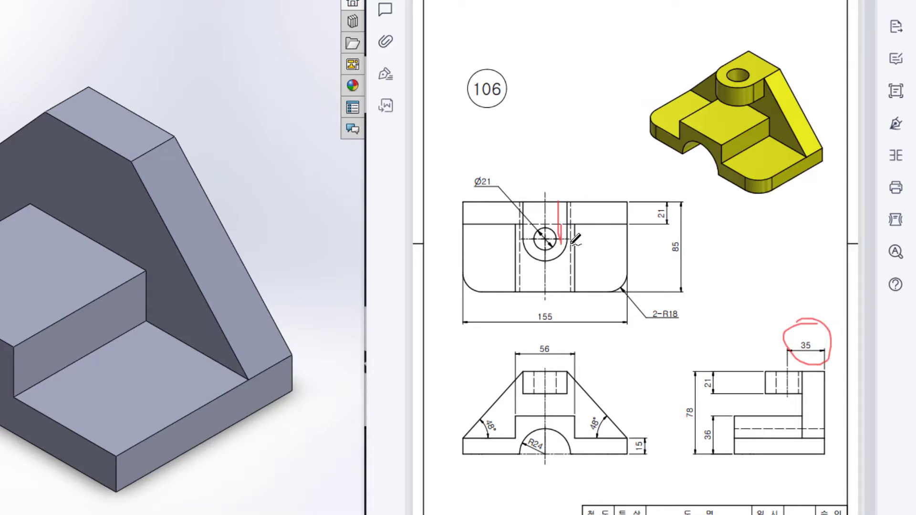
{"action": "mouse_move", "coordinate": [567, 239]}
{"action": "left_mouse_down"}
{"action": "mouse_move", "coordinate": [555, 217]}
{"action": "mouse_move", "coordinate": [524, 220]}
{"action": "mouse_move", "coordinate": [522, 251]}
{"action": "mouse_move", "coordinate": [563, 268]}
{"action": "mouse_move", "coordinate": [554, 225]}
{"action": "left_mouse_up"}
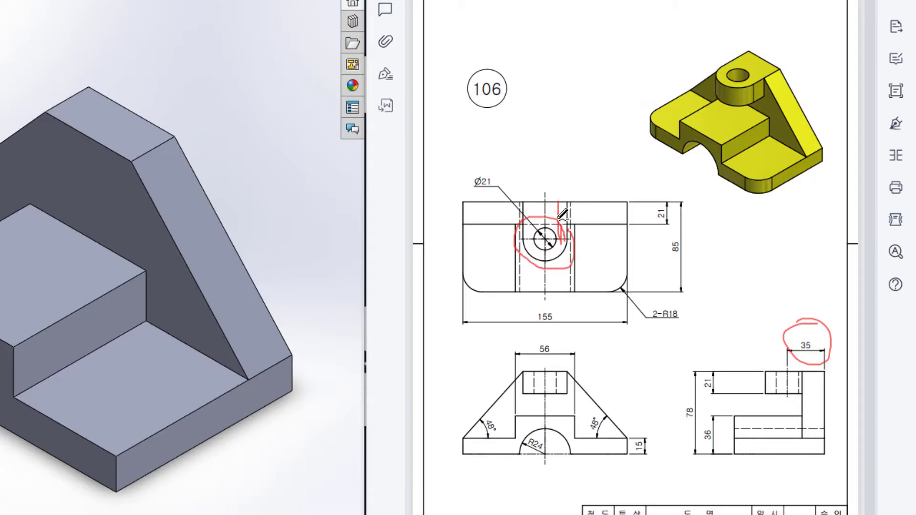
{"action": "key", "text": "ctrl+z"}
{"action": "mouse_move", "coordinate": [524, 238]}
{"action": "left_mouse_down"}
{"action": "mouse_move", "coordinate": [544, 263]}
{"action": "mouse_move", "coordinate": [574, 249]}
{"action": "mouse_move", "coordinate": [572, 239]}
{"action": "left_mouse_up"}
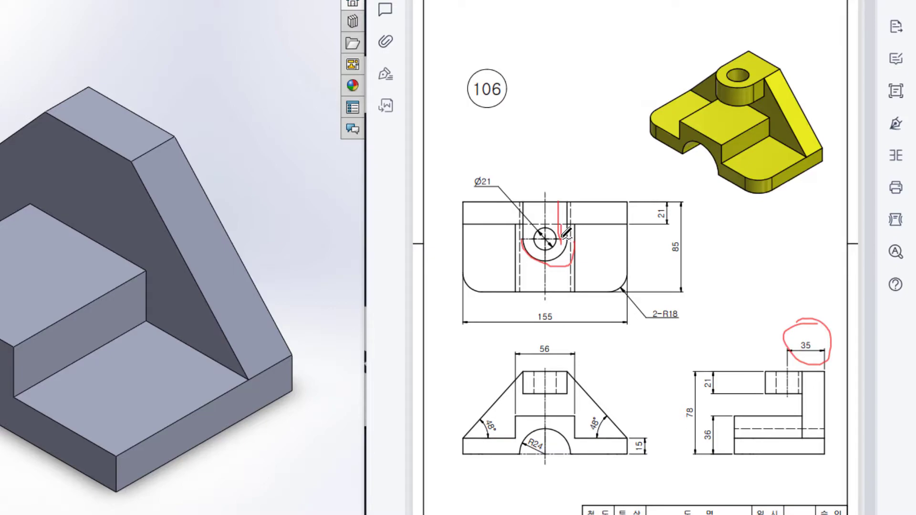
{"action": "key", "text": "ctrl+z"}
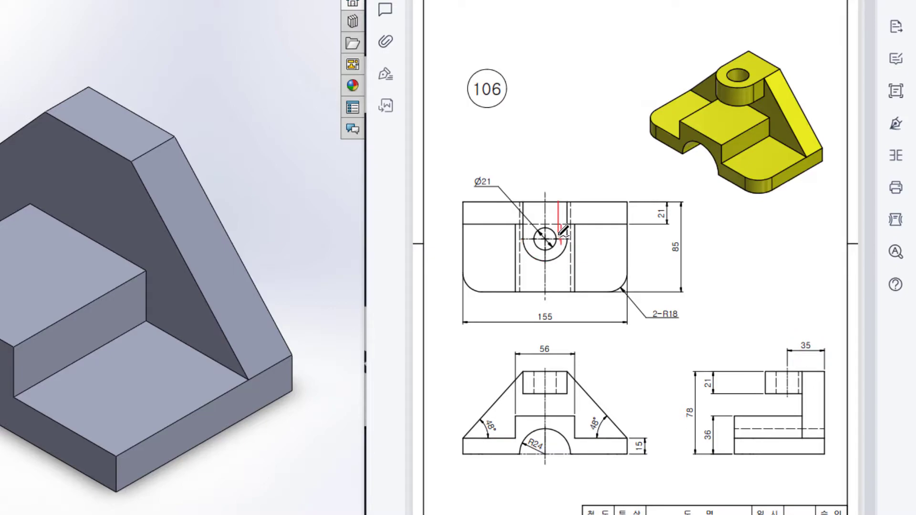
{"action": "left_click_drag", "start_coordinate": [541, 227], "coordinate": [546, 245]}
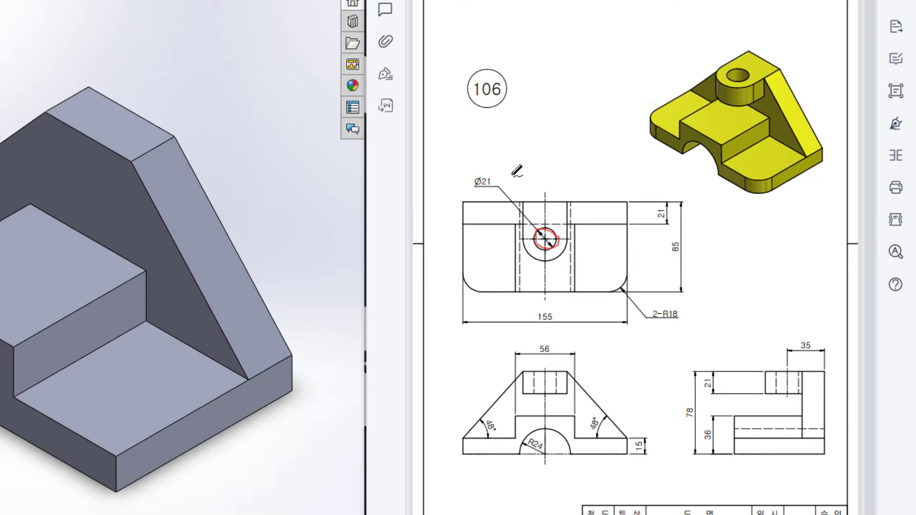
{"action": "mouse_move", "coordinate": [494, 170]}
{"action": "left_mouse_down"}
{"action": "mouse_move", "coordinate": [493, 194]}
{"action": "mouse_move", "coordinate": [494, 167]}
{"action": "left_mouse_up"}
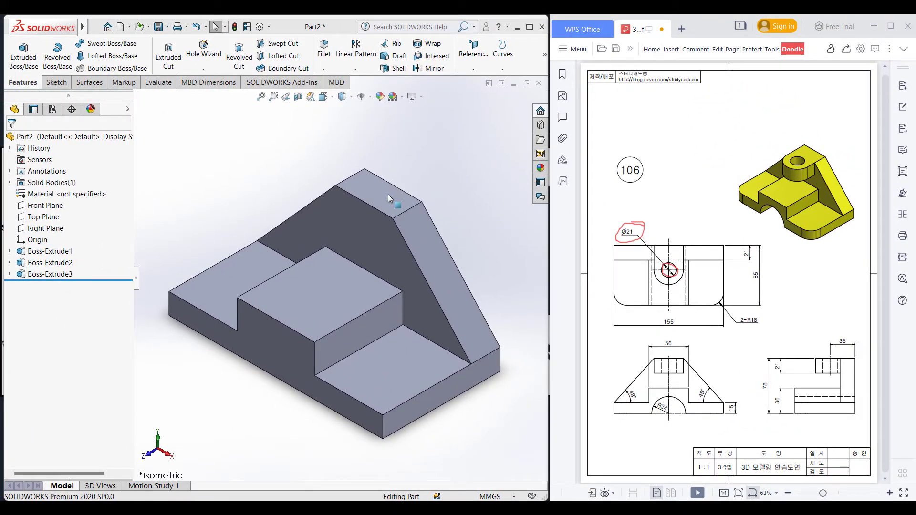
Sketch a rectangle on the support's top face, spanning the face's full width and reaching 35 mm forward from its rear edge.
{"action": "left_click", "coordinate": [388, 195]}
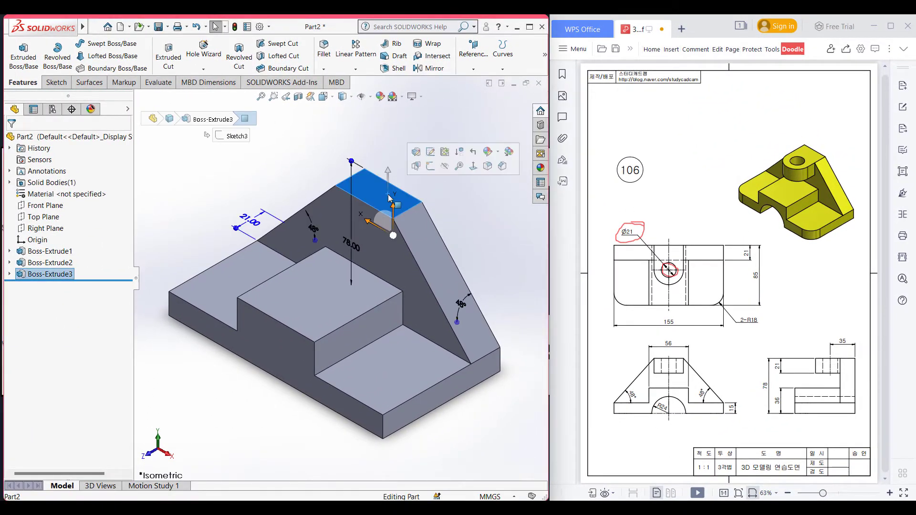
{"action": "right_click", "coordinate": [391, 192]}
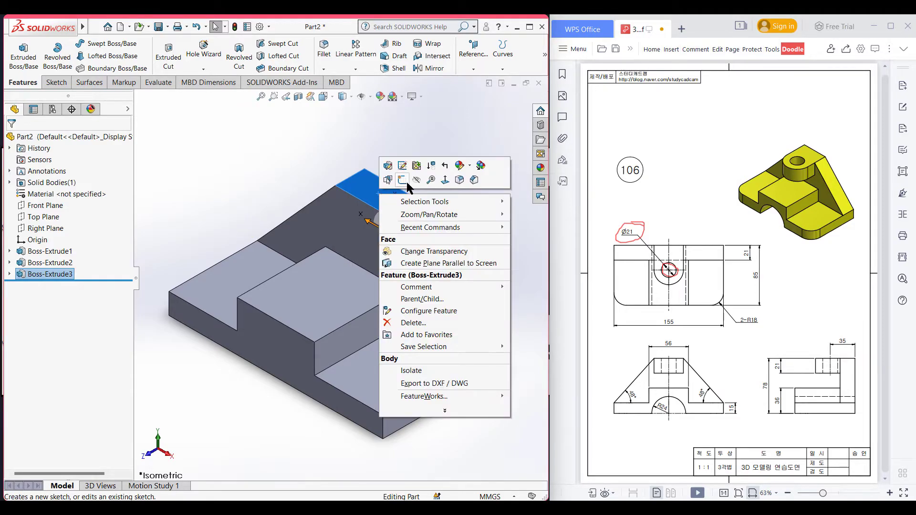
{"action": "left_click", "coordinate": [402, 179]}
{"action": "key", "text": "ctrl+8"}
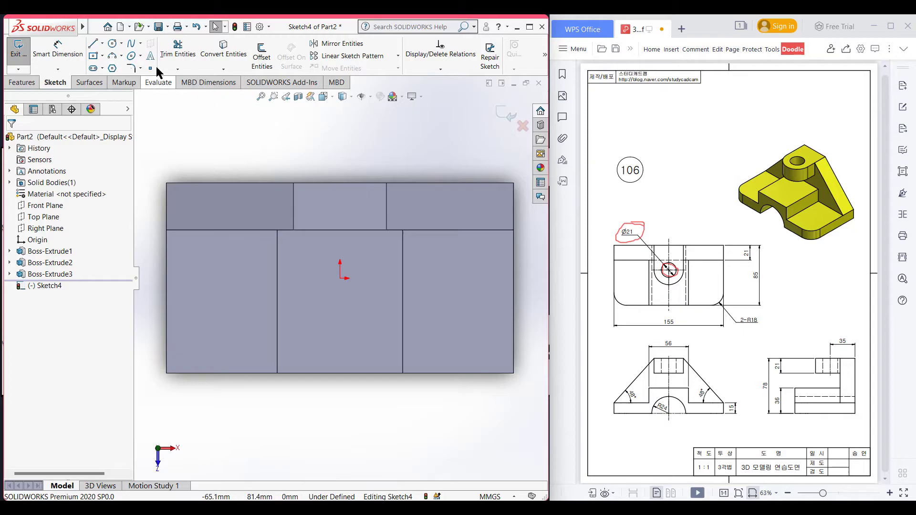
{"action": "left_click", "coordinate": [102, 55]}
{"action": "left_click", "coordinate": [129, 69]}
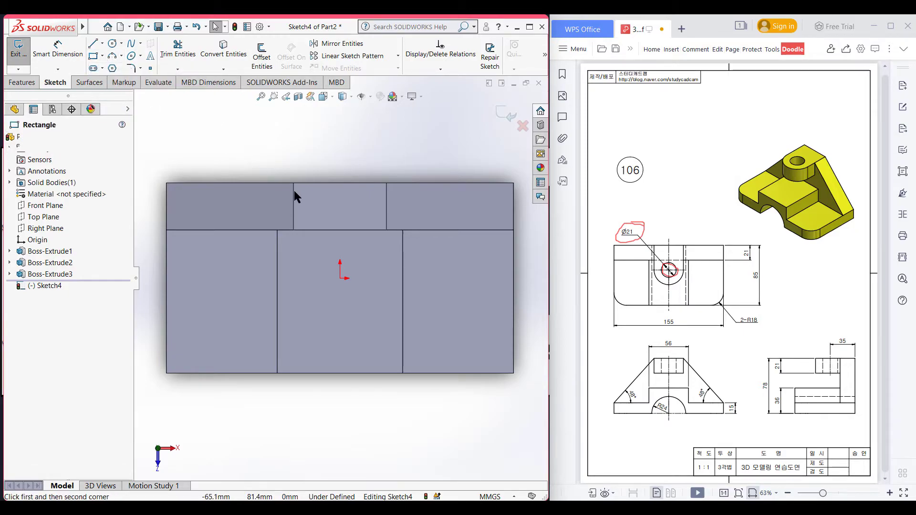
{"action": "left_click", "coordinate": [293, 183]}
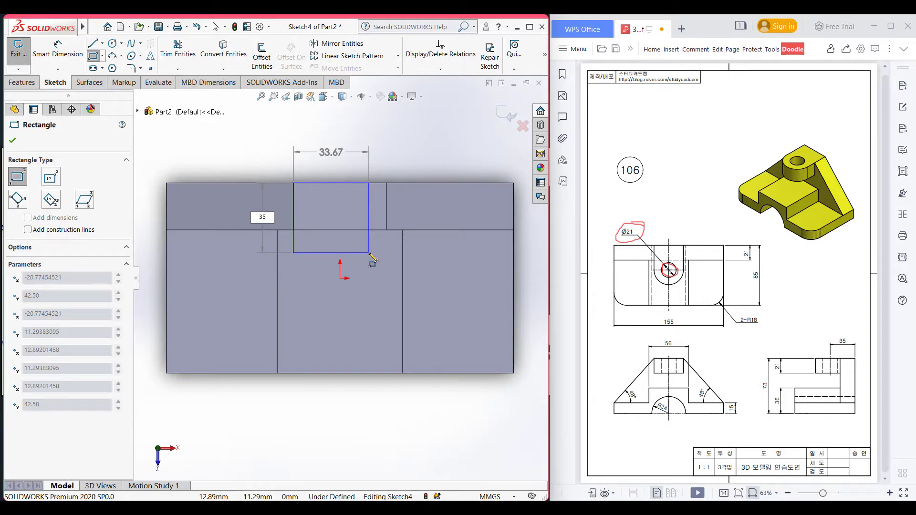
{"action": "key", "text": "Tab"}
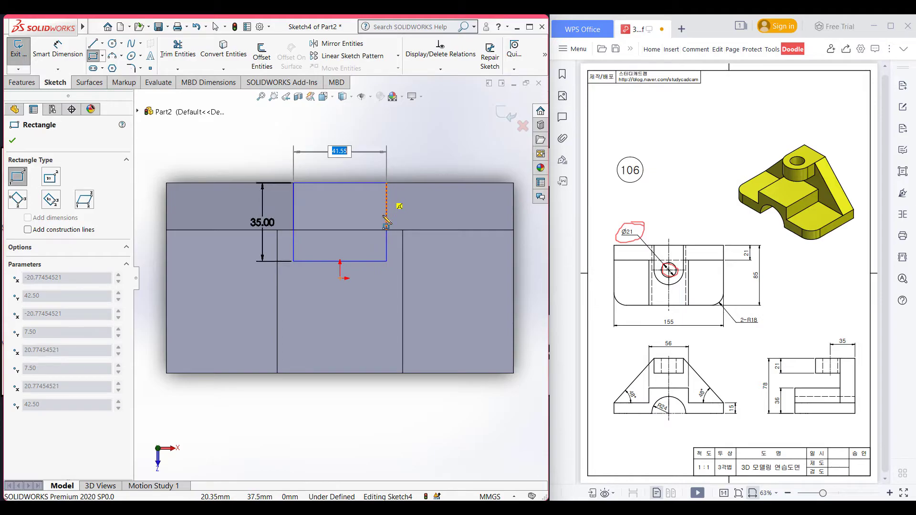
{"action": "left_click", "coordinate": [387, 260]}
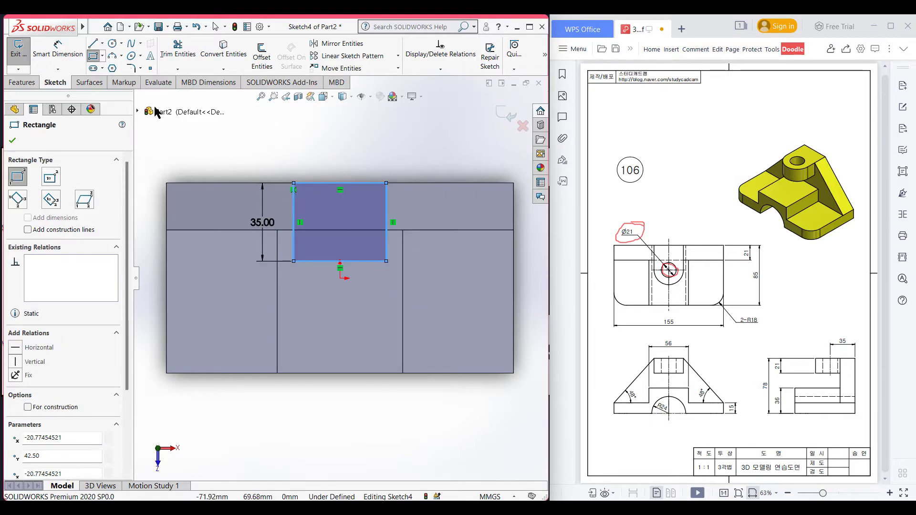
Add a circle centred on the rectangle's front line through its corner, and trim the inner arc and line to leave a rounded end.
{"action": "left_click", "coordinate": [113, 43]}
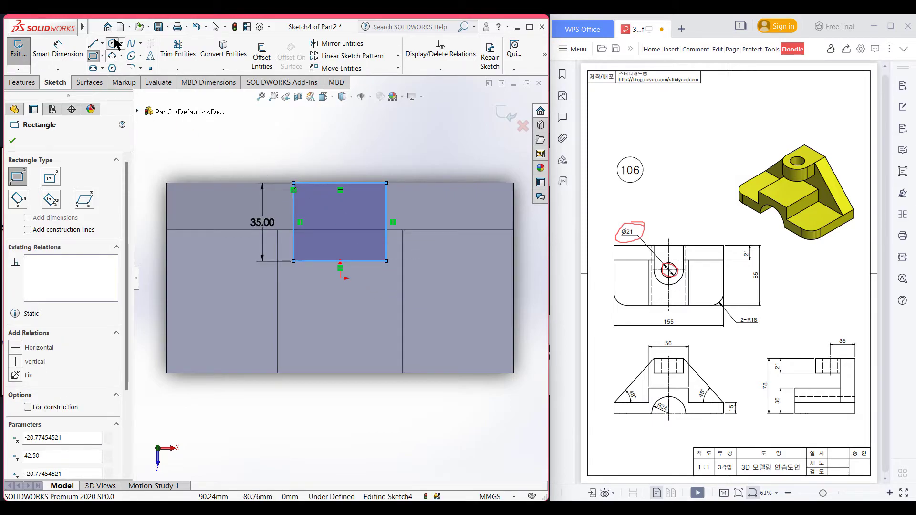
{"action": "left_click", "coordinate": [339, 261]}
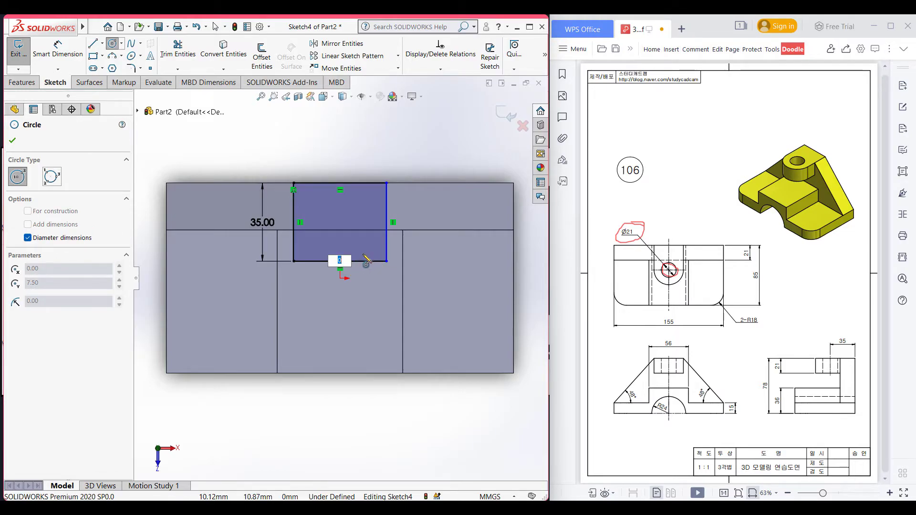
{"action": "key", "text": "Escape"}
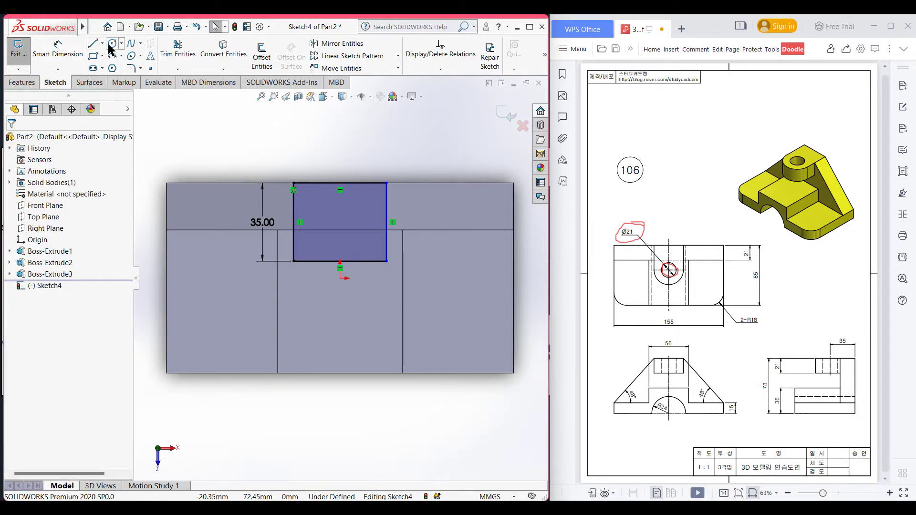
{"action": "key", "text": "Return"}
{"action": "left_click", "coordinate": [340, 261]}
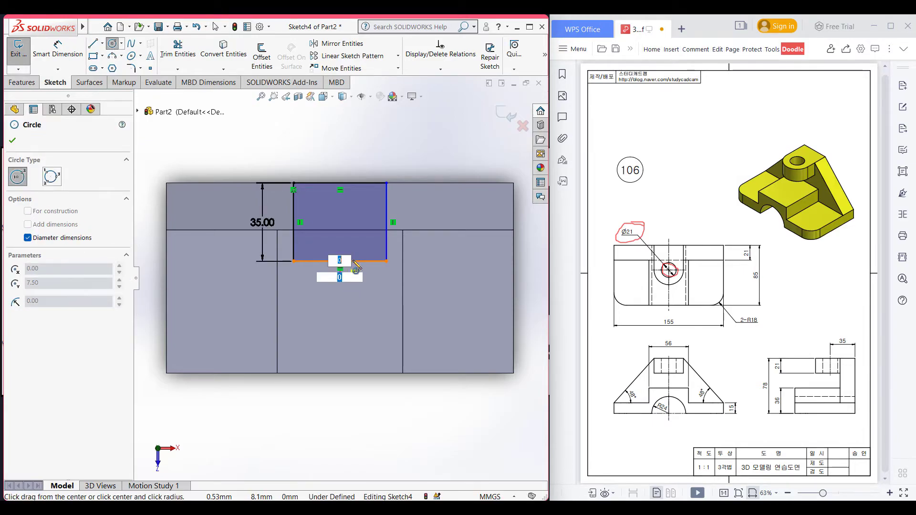
{"action": "left_click", "coordinate": [386, 262]}
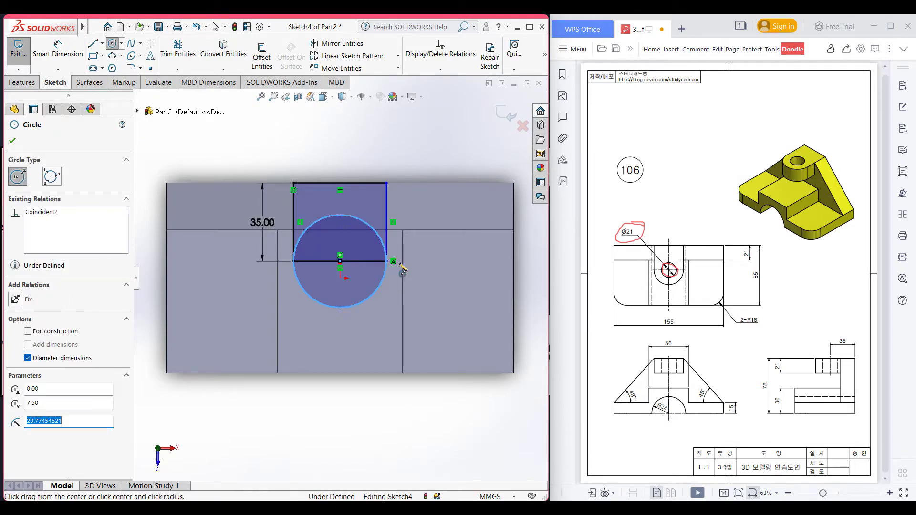
{"action": "right_click_drag", "start_coordinate": [447, 273], "coordinate": [420, 314]}
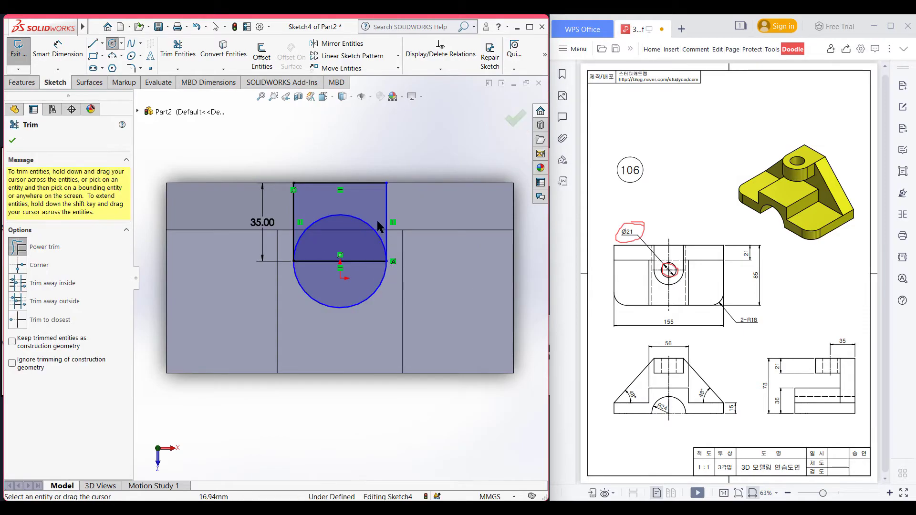
{"action": "left_click_drag", "start_coordinate": [365, 229], "coordinate": [357, 273]}
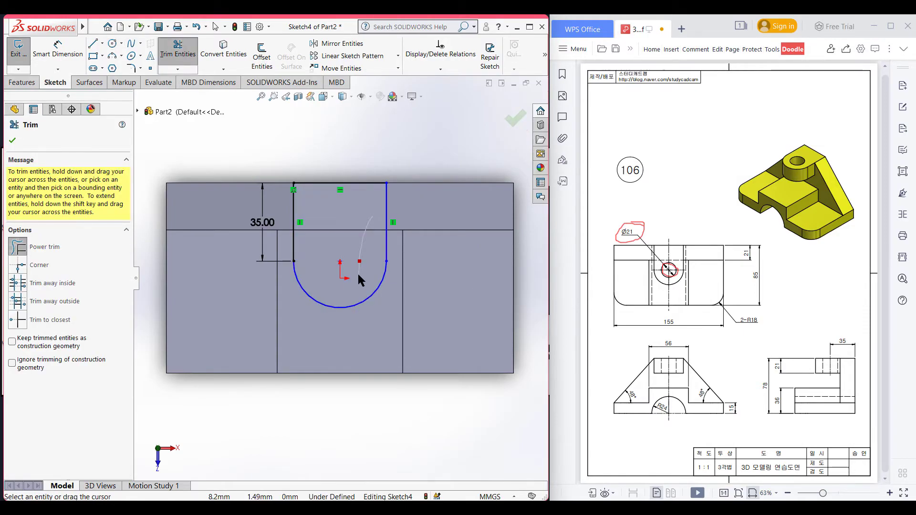
Draw a 21 mm diameter circle concentric with the lug profile's rounded end.
{"action": "left_click", "coordinate": [113, 44]}
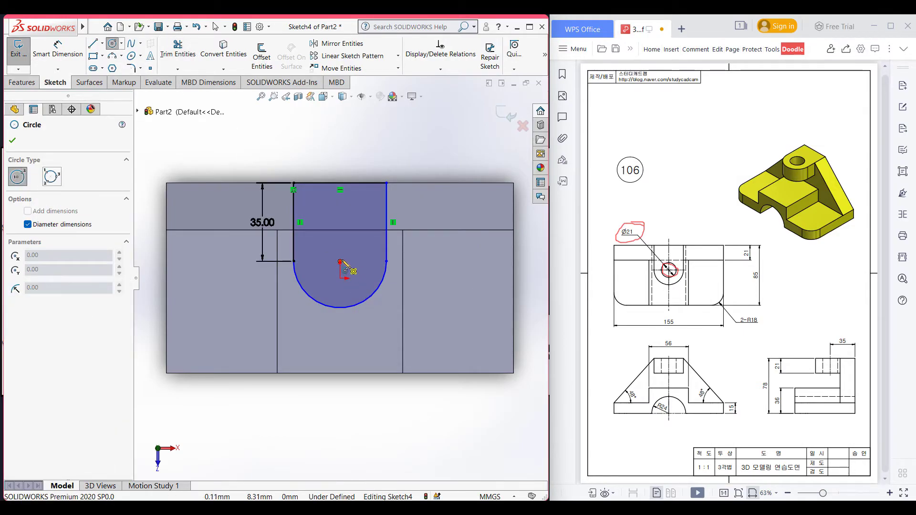
{"action": "scroll", "coordinate": [340, 262], "scroll_direction": "down", "scroll_amount": 5}
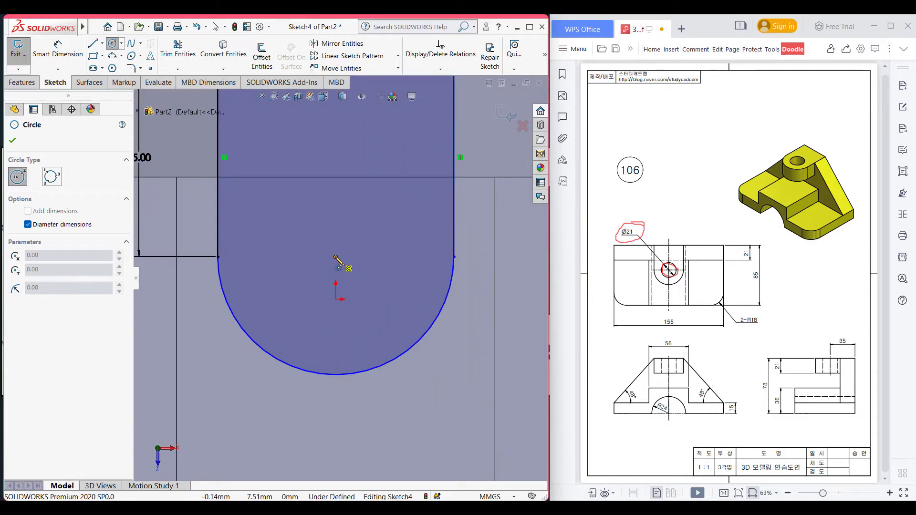
{"action": "left_click", "coordinate": [336, 257]}
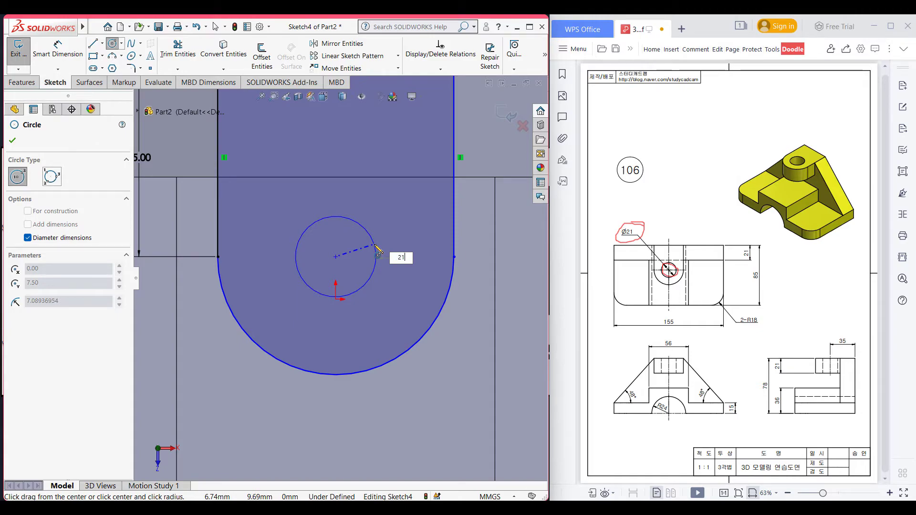
{"action": "type", "text": "21"}
{"action": "key", "text": "Return"}
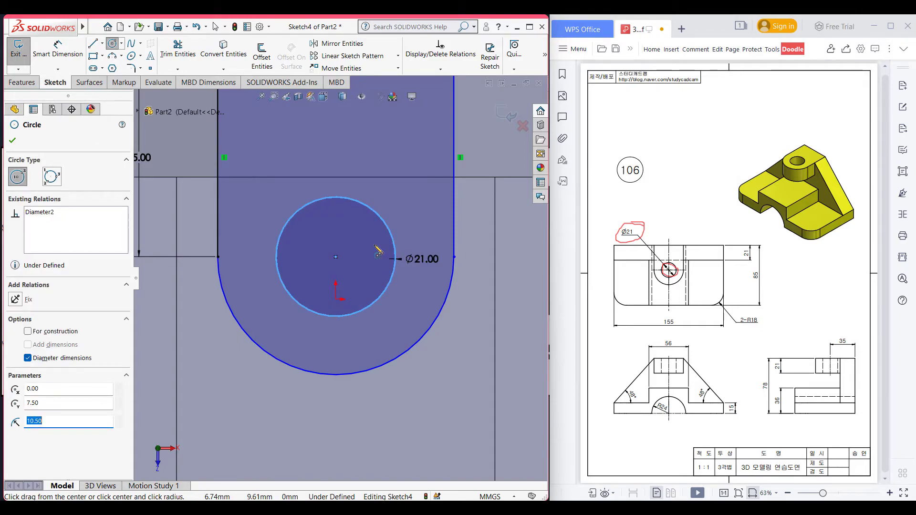
Extrude the lug profile 21 mm in the reversed direction, downward from the support's top face, with the result merged.
{"action": "key", "text": "ctrl+7"}
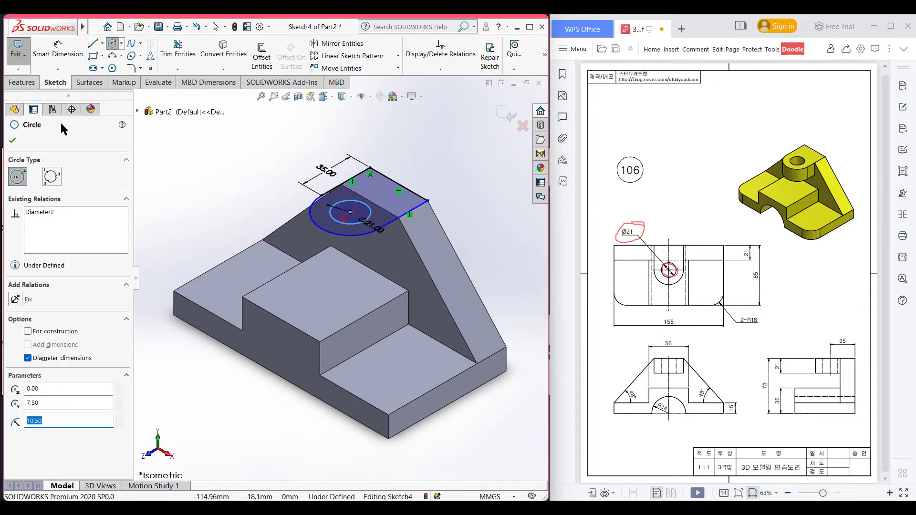
{"action": "left_click", "coordinate": [22, 82]}
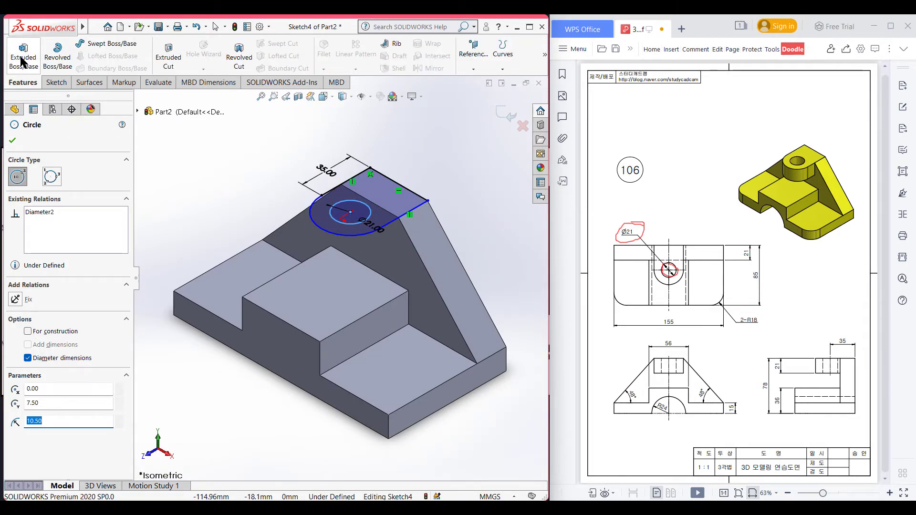
{"action": "left_click", "coordinate": [22, 59]}
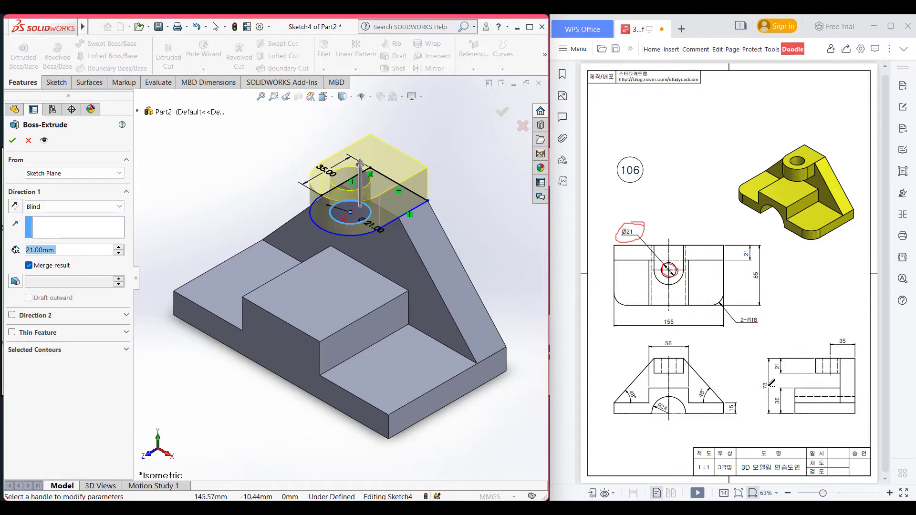
{"action": "mouse_move", "coordinate": [785, 354]}
{"action": "left_mouse_down"}
{"action": "mouse_move", "coordinate": [771, 361]}
{"action": "mouse_move", "coordinate": [789, 371]}
{"action": "mouse_move", "coordinate": [796, 356]}
{"action": "left_mouse_up"}
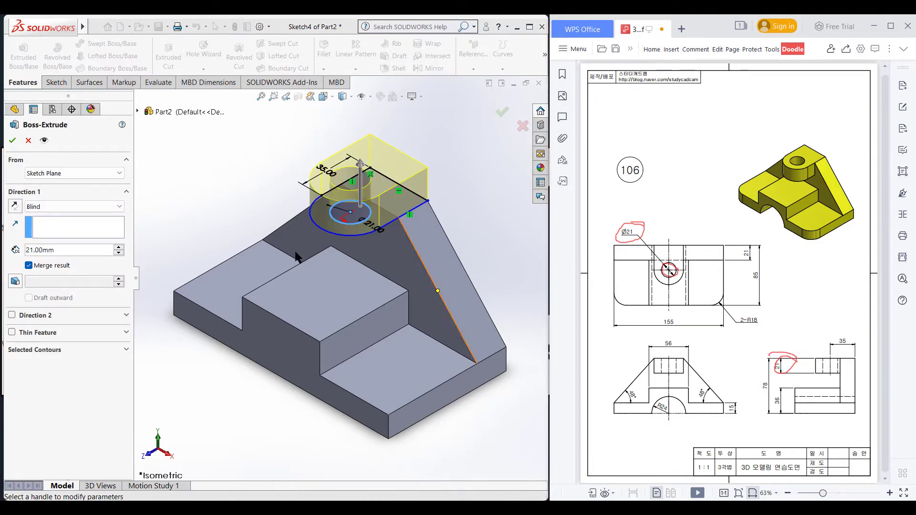
{"action": "left_click", "coordinate": [15, 206]}
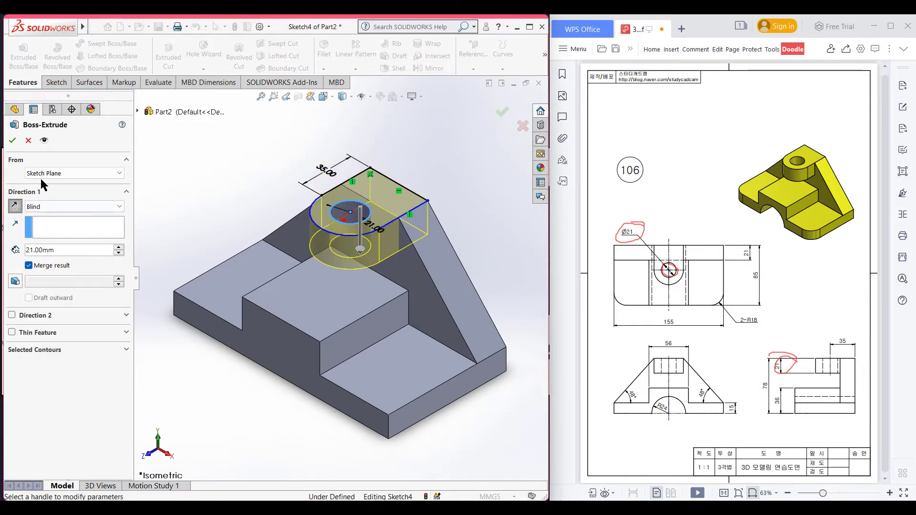
{"action": "left_click", "coordinate": [12, 140]}
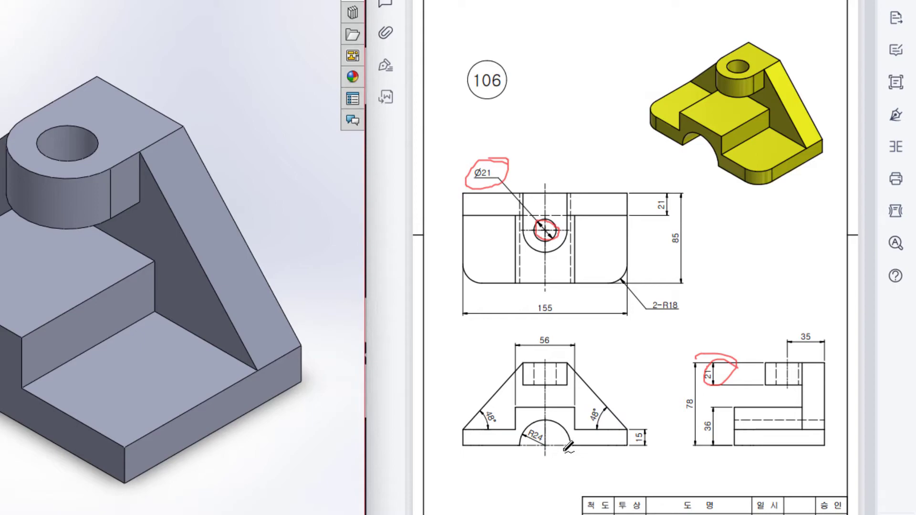
Examine the half-round opening under the block in the drawing's front view, and clear the markup from the drawing.
{"action": "left_click", "coordinate": [549, 440]}
{"action": "mouse_move", "coordinate": [569, 446]}
{"action": "left_mouse_down"}
{"action": "mouse_move", "coordinate": [545, 422]}
{"action": "mouse_move", "coordinate": [521, 425]}
{"action": "mouse_move", "coordinate": [519, 444]}
{"action": "left_mouse_up"}
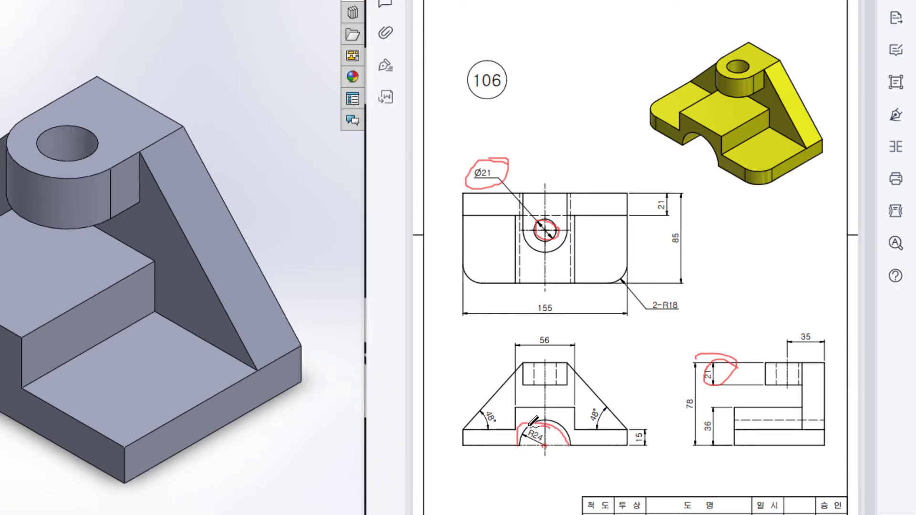
{"action": "key", "text": "ctrl+z"}
{"action": "key", "text": "ctrl+z"}
{"action": "key", "text": "ctrl+z"}
{"action": "key", "text": "ctrl+z"}
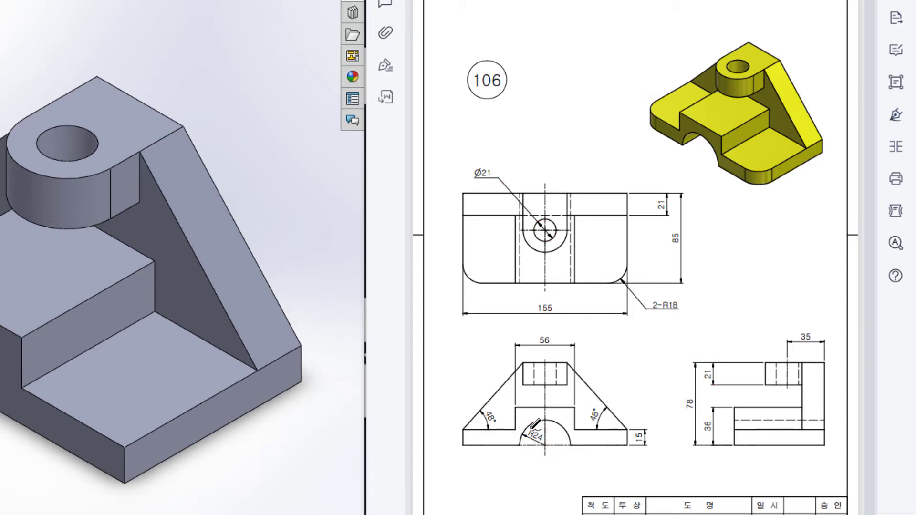
{"action": "mouse_move", "coordinate": [523, 454]}
{"action": "left_mouse_down"}
{"action": "mouse_move", "coordinate": [561, 463]}
{"action": "mouse_move", "coordinate": [571, 453]}
{"action": "mouse_move", "coordinate": [562, 427]}
{"action": "mouse_move", "coordinate": [538, 419]}
{"action": "mouse_move", "coordinate": [522, 431]}
{"action": "mouse_move", "coordinate": [522, 457]}
{"action": "mouse_move", "coordinate": [556, 442]}
{"action": "mouse_move", "coordinate": [551, 430]}
{"action": "mouse_move", "coordinate": [518, 427]}
{"action": "mouse_move", "coordinate": [535, 448]}
{"action": "mouse_move", "coordinate": [538, 424]}
{"action": "left_mouse_up"}
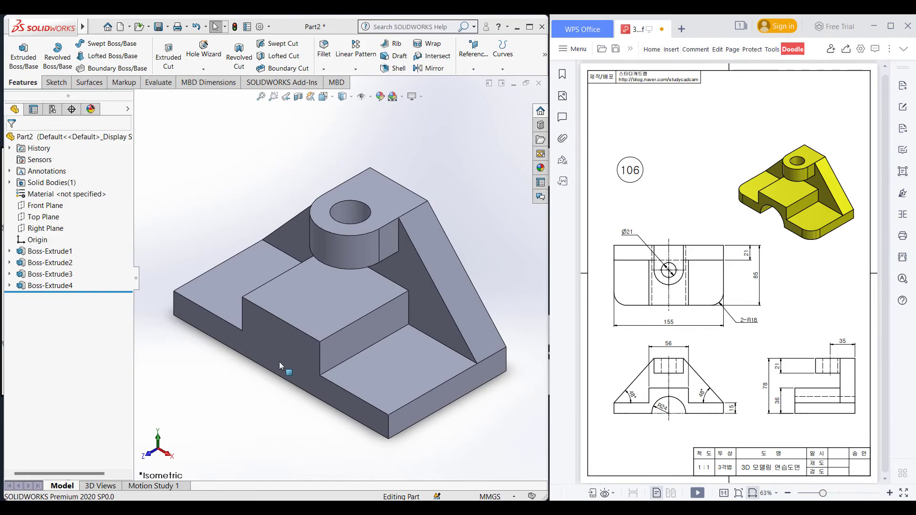
On the bracket's front face, sketch a circle centred on the origin with a diameter of 24*2 mm.
{"action": "left_click", "coordinate": [279, 356]}
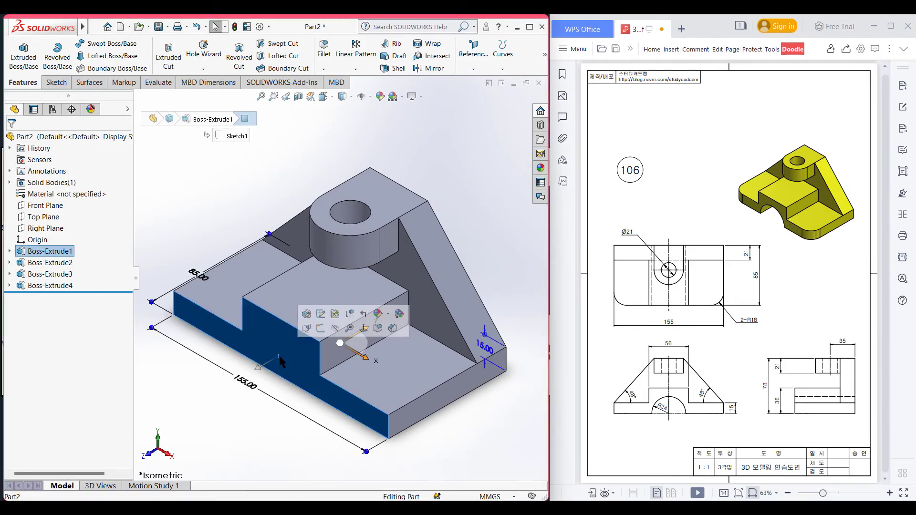
{"action": "right_click", "coordinate": [282, 354]}
{"action": "left_click", "coordinate": [307, 291]}
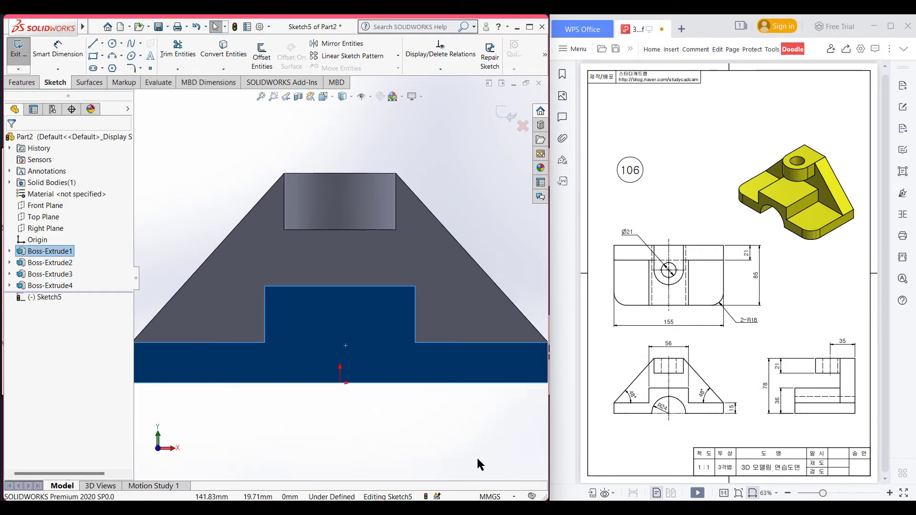
{"action": "left_click", "coordinate": [113, 43]}
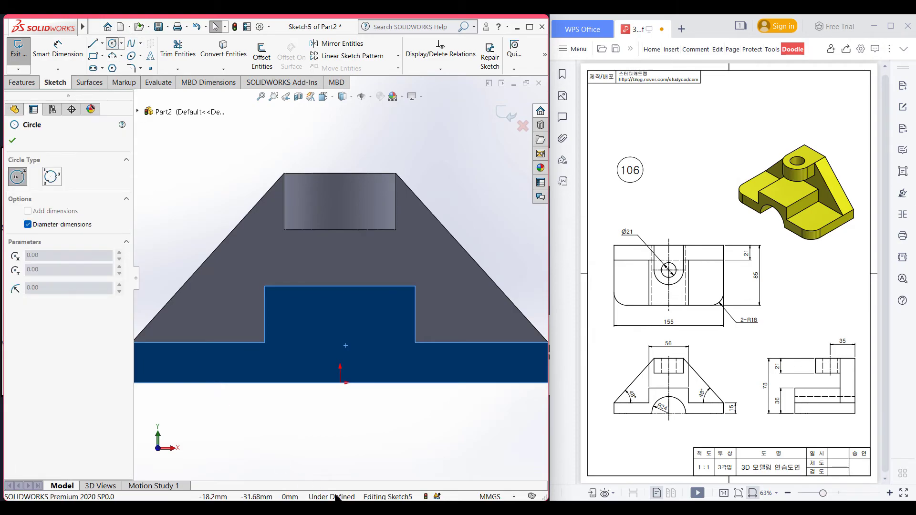
{"action": "left_click", "coordinate": [341, 383]}
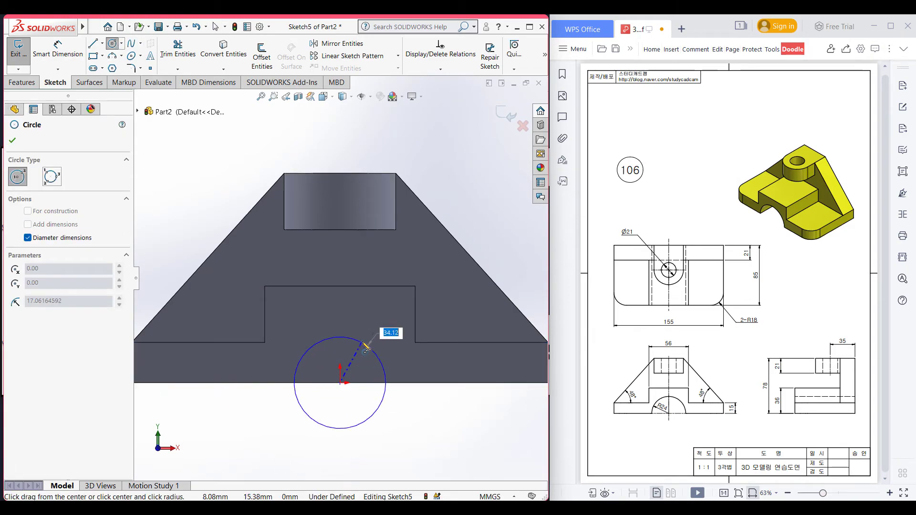
{"action": "type", "text": "24"}
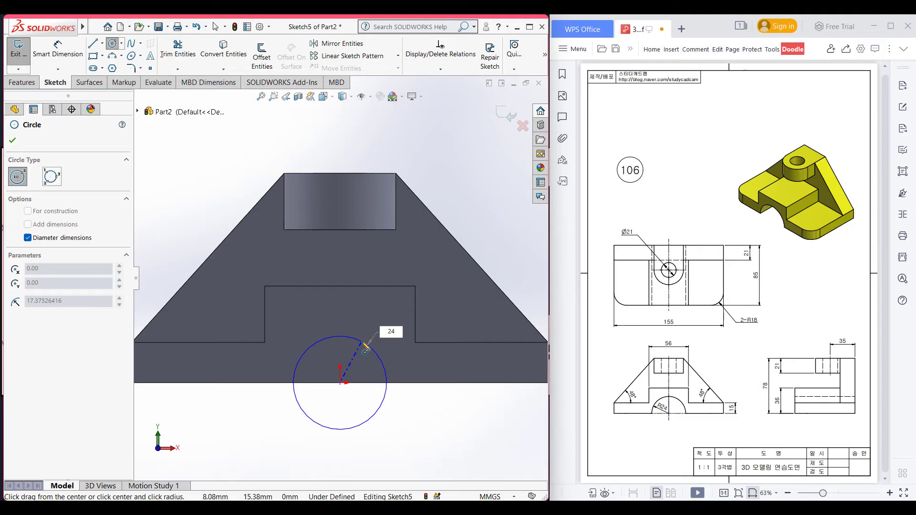
{"action": "type", "text": "*2"}
{"action": "key", "text": "Return"}
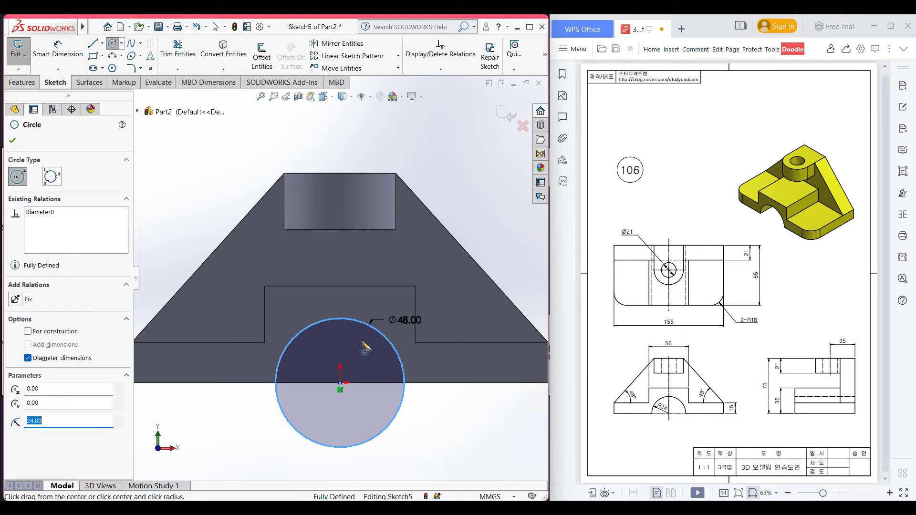
Cut-extrude the circle with the Through All - Both end condition to form the half-round opening under the block.
{"action": "key", "text": "ctrl+7"}
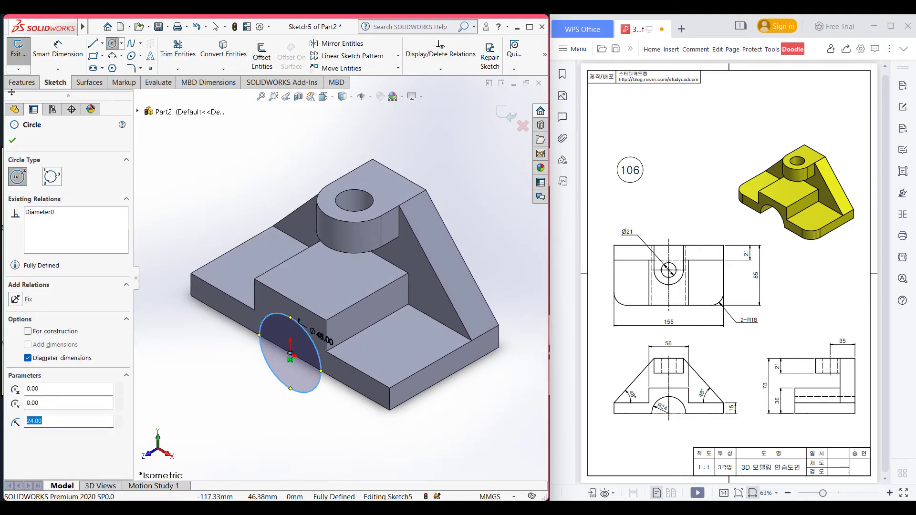
{"action": "left_click", "coordinate": [29, 82]}
{"action": "left_click", "coordinate": [168, 55]}
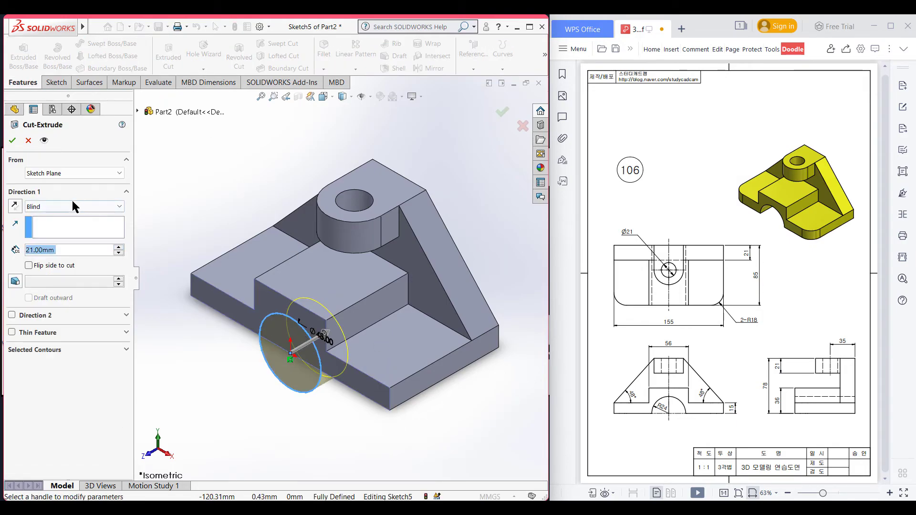
{"action": "left_click", "coordinate": [75, 207]}
{"action": "left_click", "coordinate": [52, 234]}
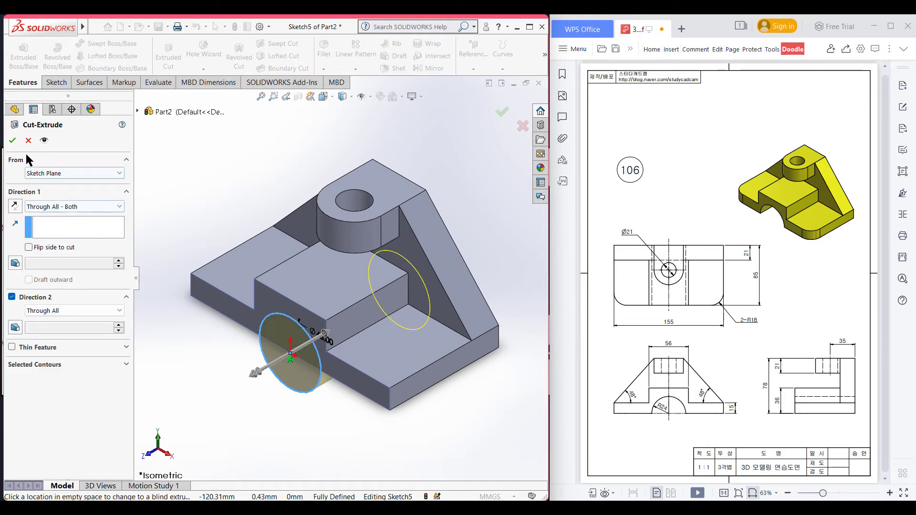
{"action": "left_click", "coordinate": [12, 140]}
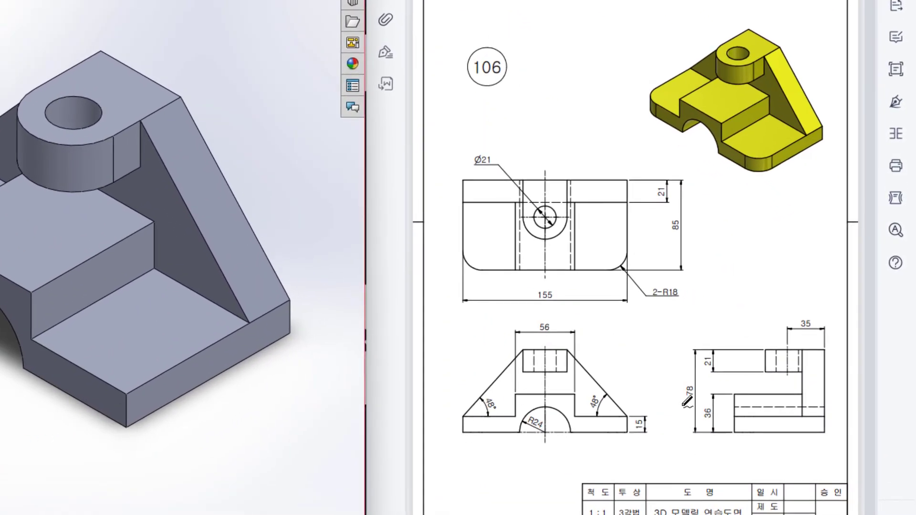
Mark the two rounded front corners and their 2-R18 radius callout in the drawing's top view.
{"action": "left_click_drag", "start_coordinate": [625, 255], "coordinate": [615, 270]}
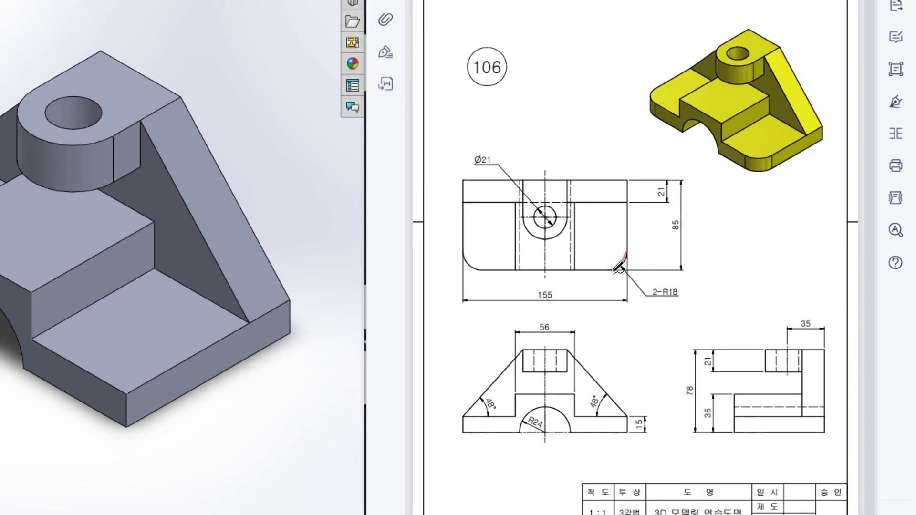
{"action": "left_click_drag", "start_coordinate": [461, 251], "coordinate": [479, 271]}
{"action": "mouse_move", "coordinate": [695, 287]}
{"action": "left_mouse_down"}
{"action": "mouse_move", "coordinate": [661, 277]}
{"action": "mouse_move", "coordinate": [666, 301]}
{"action": "left_mouse_up"}
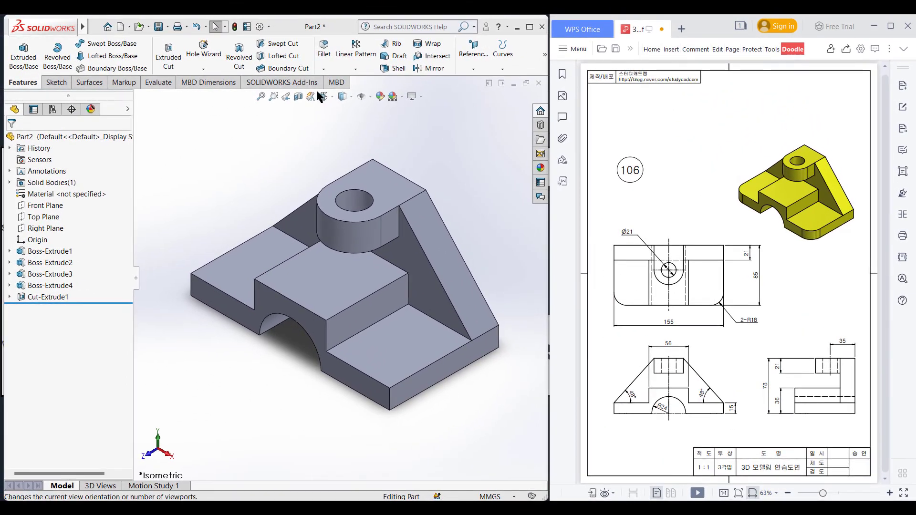
Fillet the base plate's two vertical front corner edges with an 18 mm radius and return to the isometric view.
{"action": "left_click", "coordinate": [324, 60]}
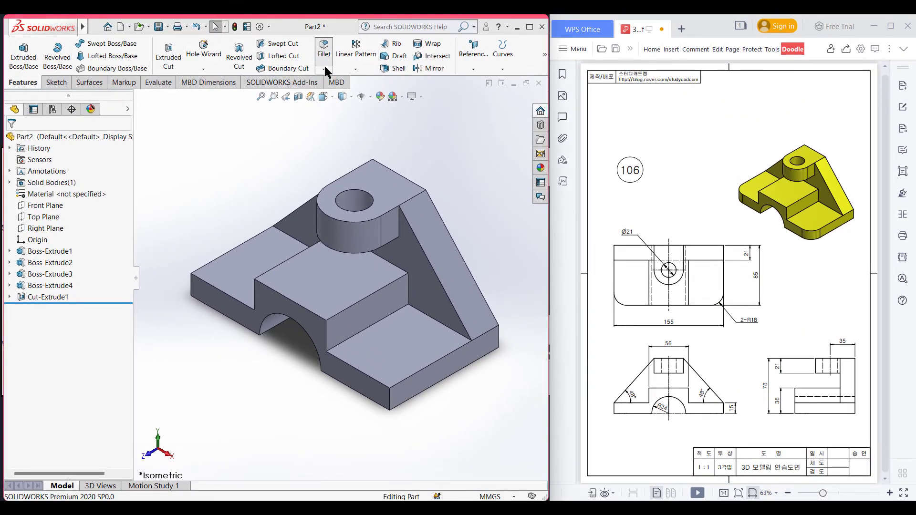
{"action": "type", "text": "18"}
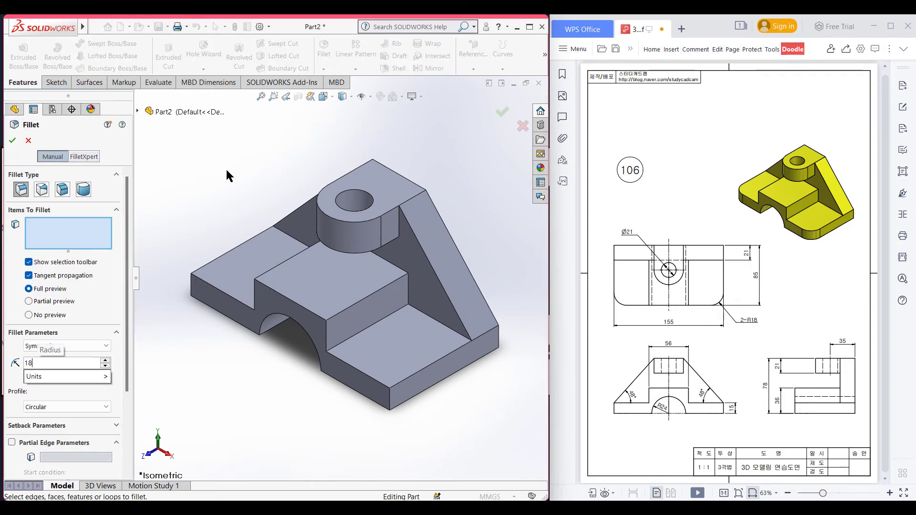
{"action": "key", "text": "Return"}
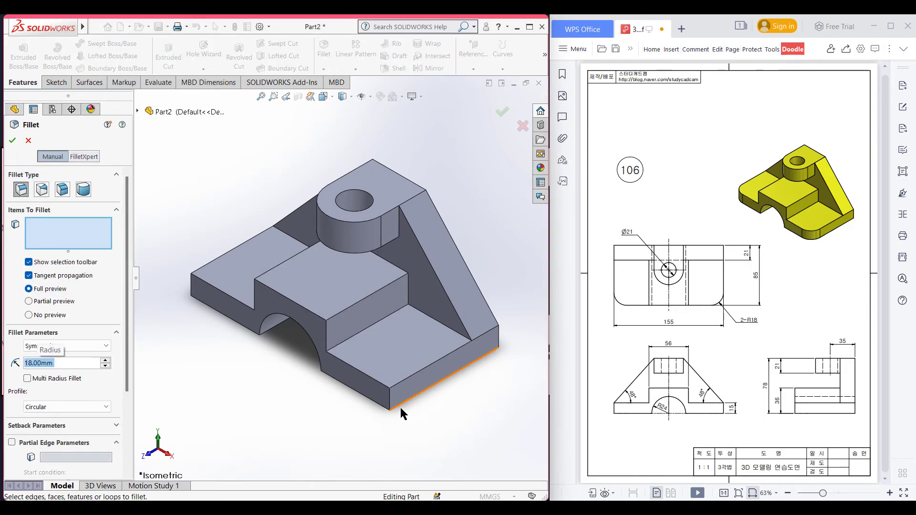
{"action": "left_click", "coordinate": [388, 399]}
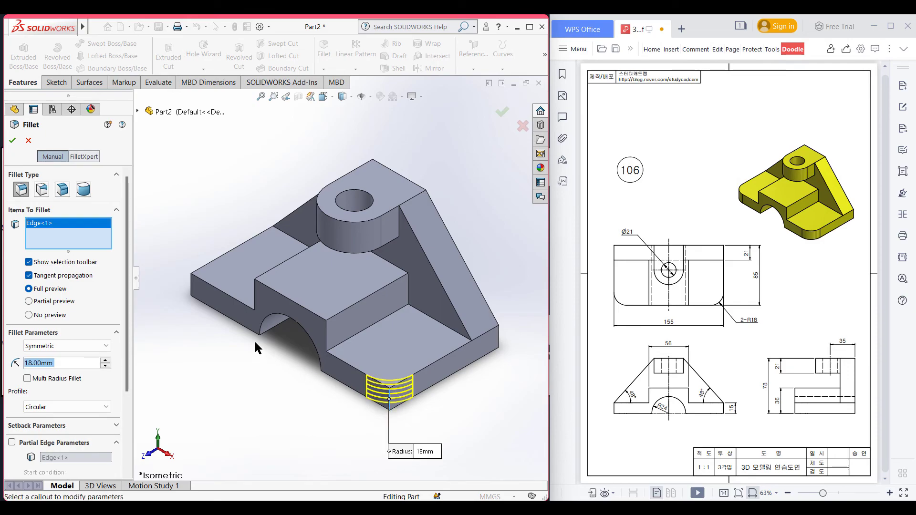
{"action": "middle_click_drag", "start_coordinate": [174, 329], "coordinate": [205, 322]}
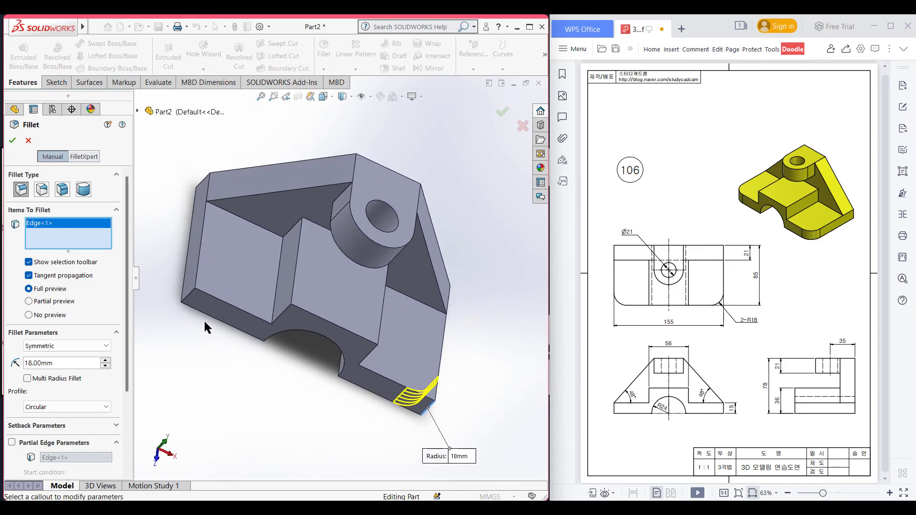
{"action": "left_click", "coordinate": [189, 290]}
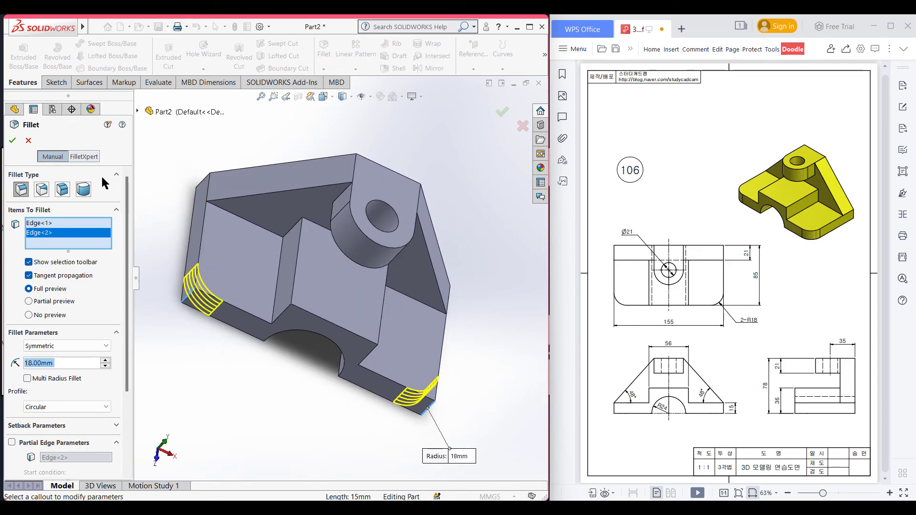
{"action": "left_click", "coordinate": [13, 140]}
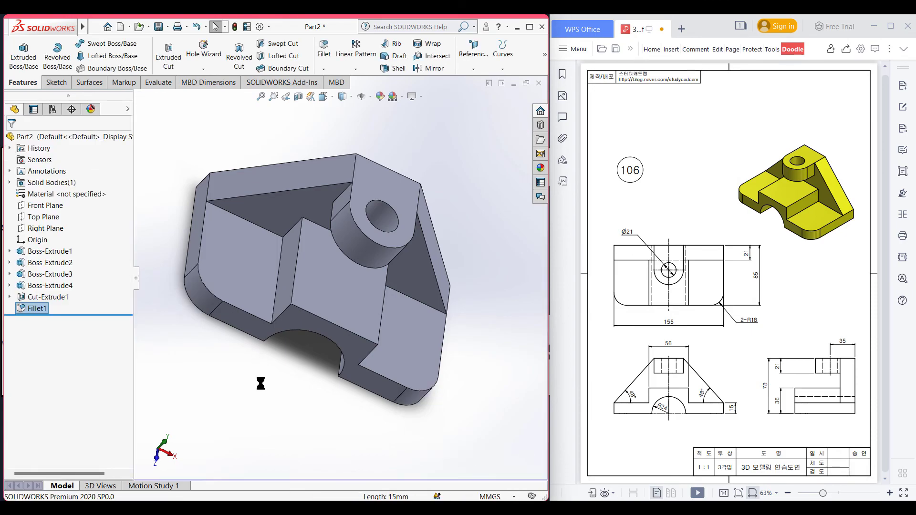
{"action": "key", "text": "ctrl+7"}
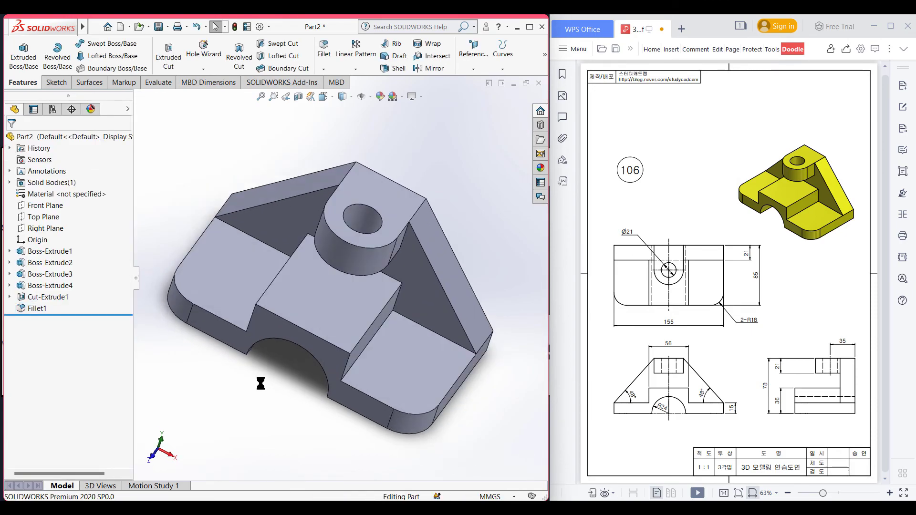